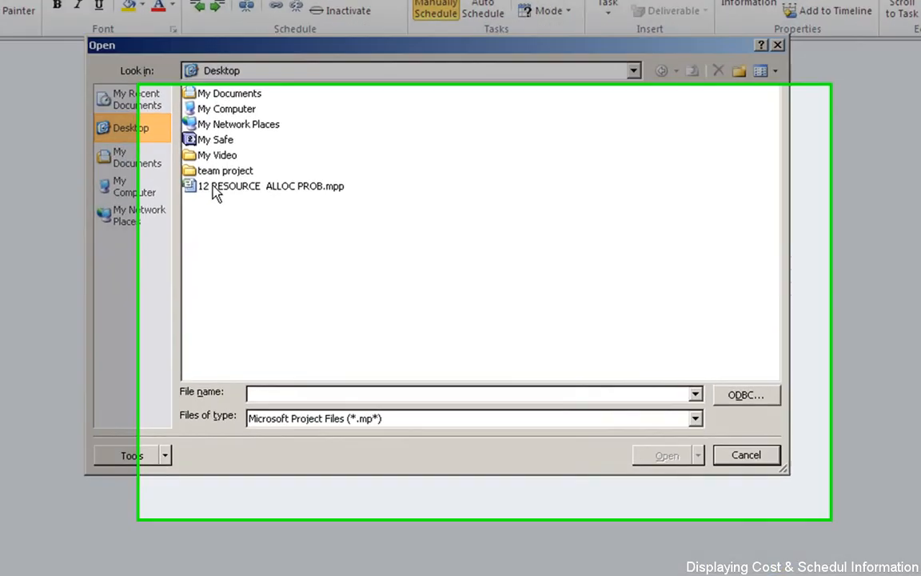
Open the project file 12 RESOURCE ALLOC PROB.mpp from the desktop
left_click(216, 194)
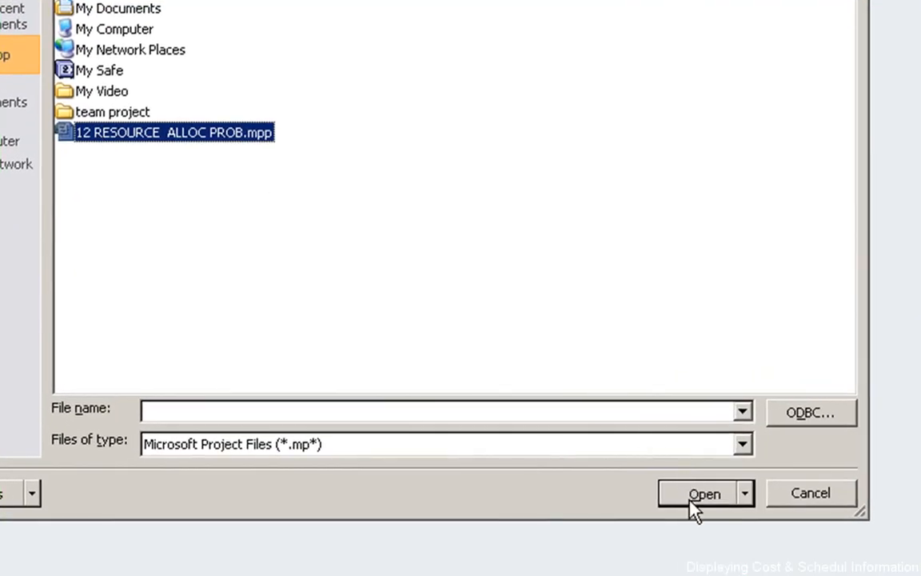
left_click(692, 494)
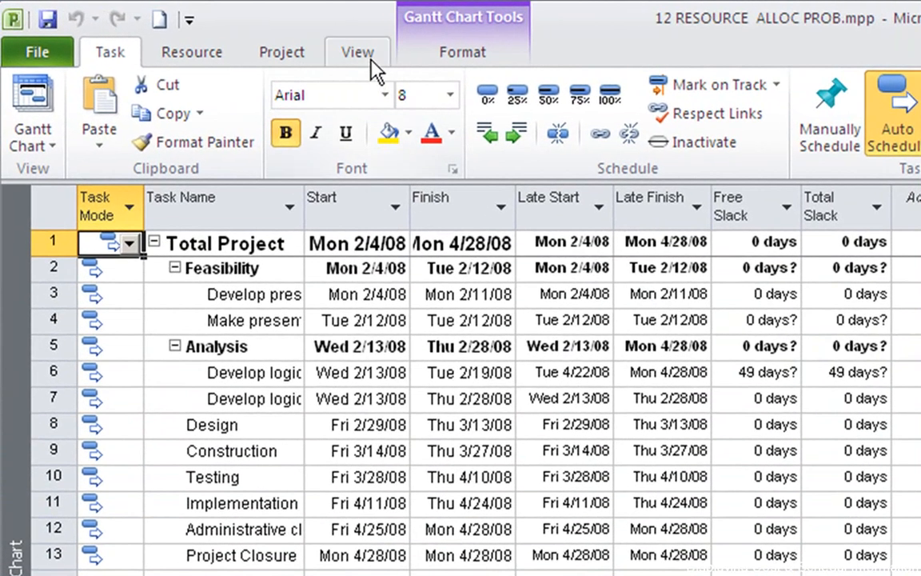
Switch the Gantt chart's task table to the built-in Cost table
left_click(358, 54)
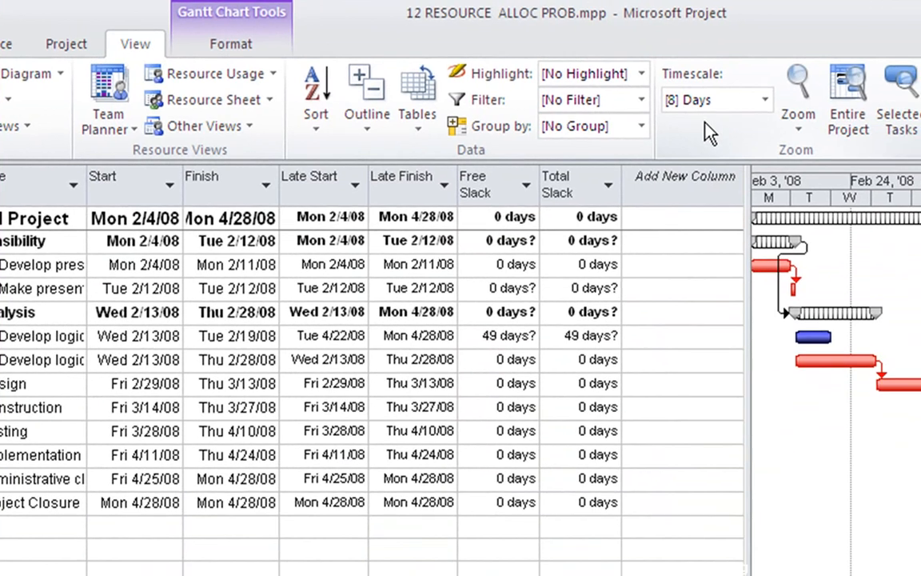
left_click(430, 111)
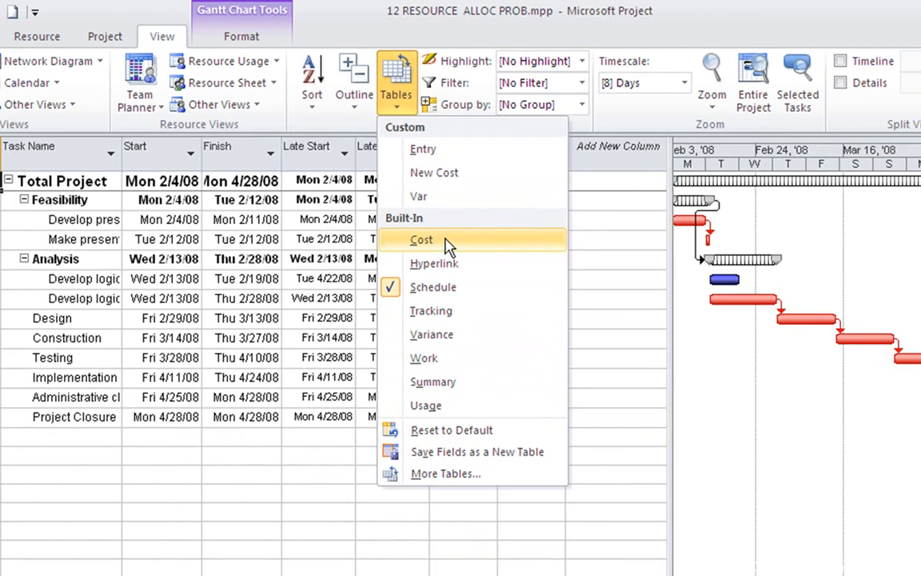
left_click(483, 294)
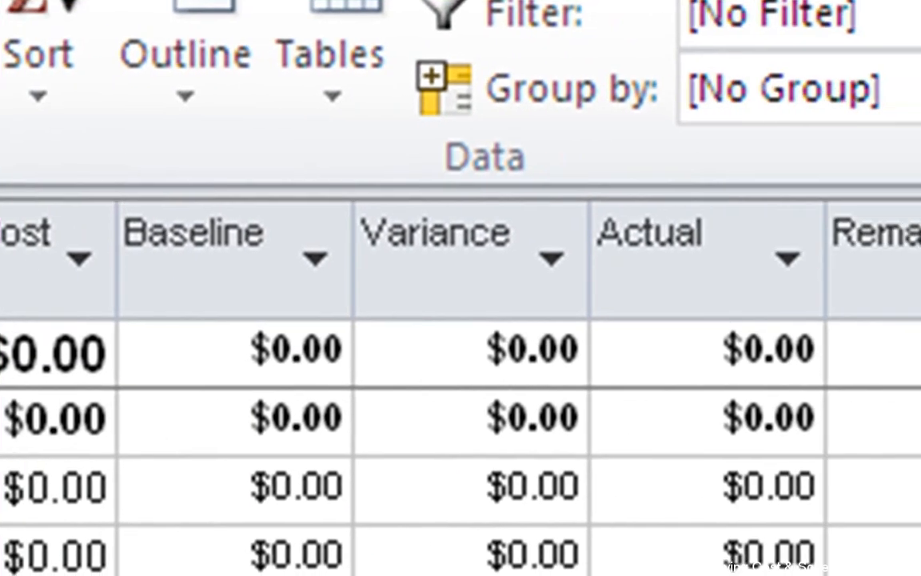
Examine the cost table's columns, including Fixed Cost Accrual, Total Cost, Baseline, Variance and Actual
left_click(214, 268)
left_click(156, 136)
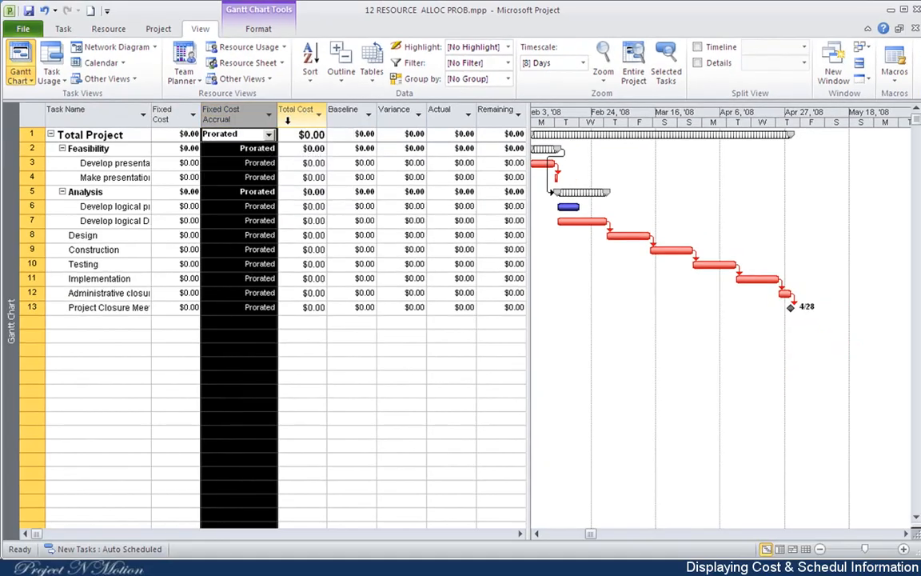
left_click(255, 126)
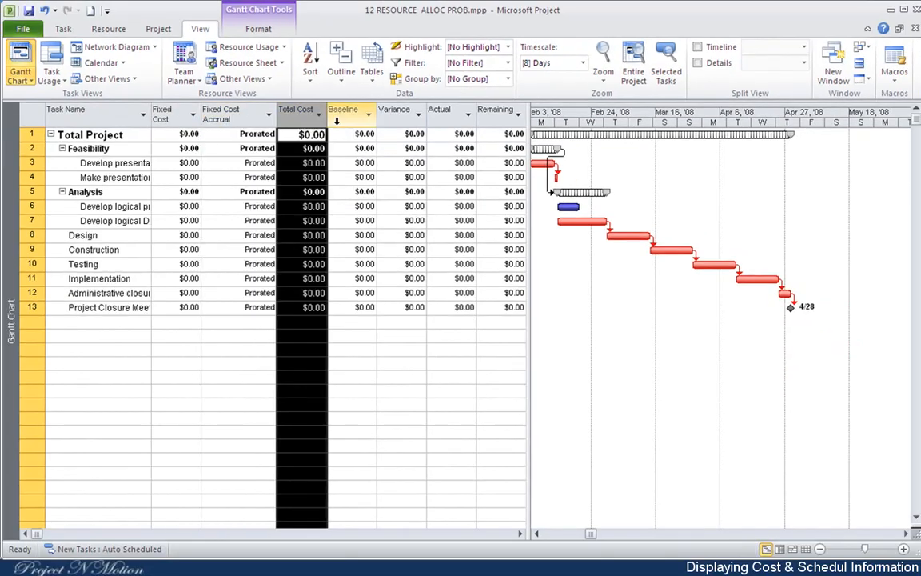
left_click(337, 120)
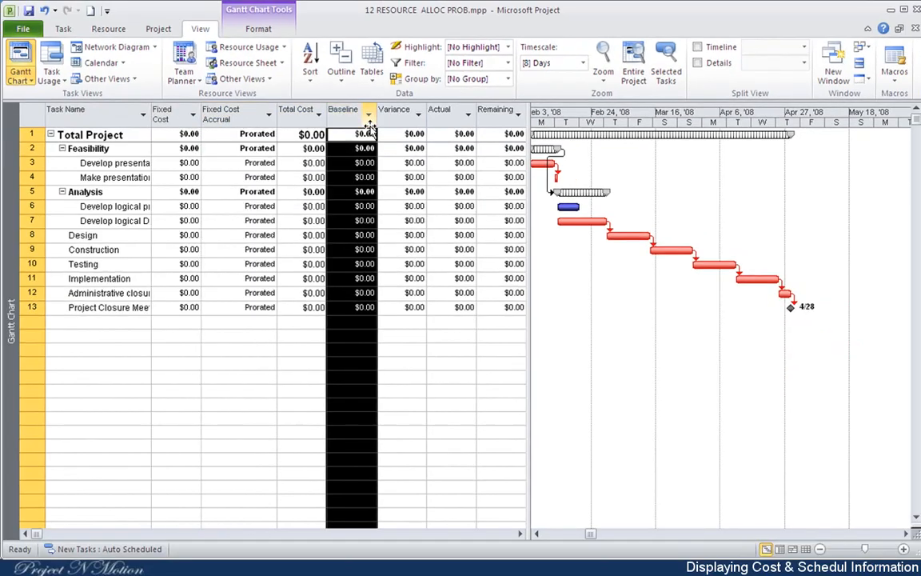
left_click(396, 117)
left_click(441, 118)
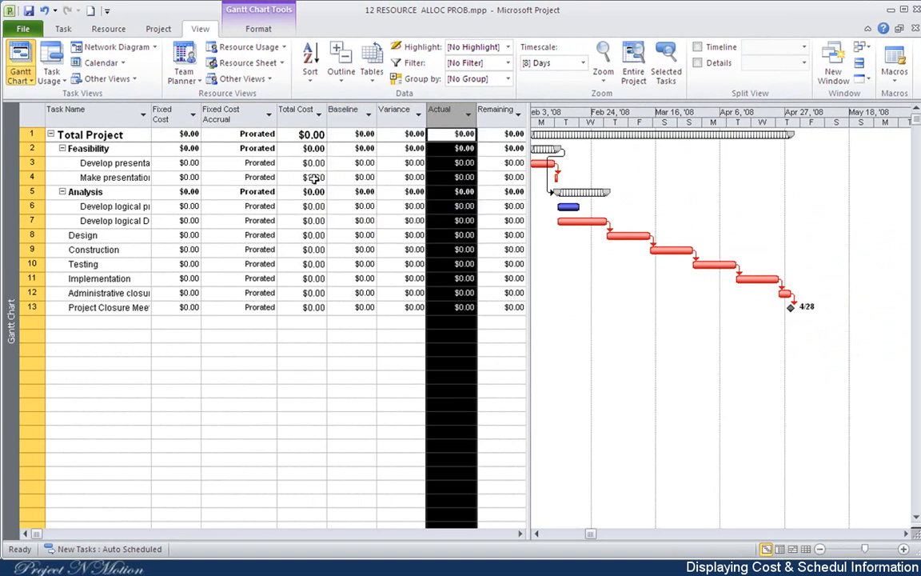
left_click(347, 118)
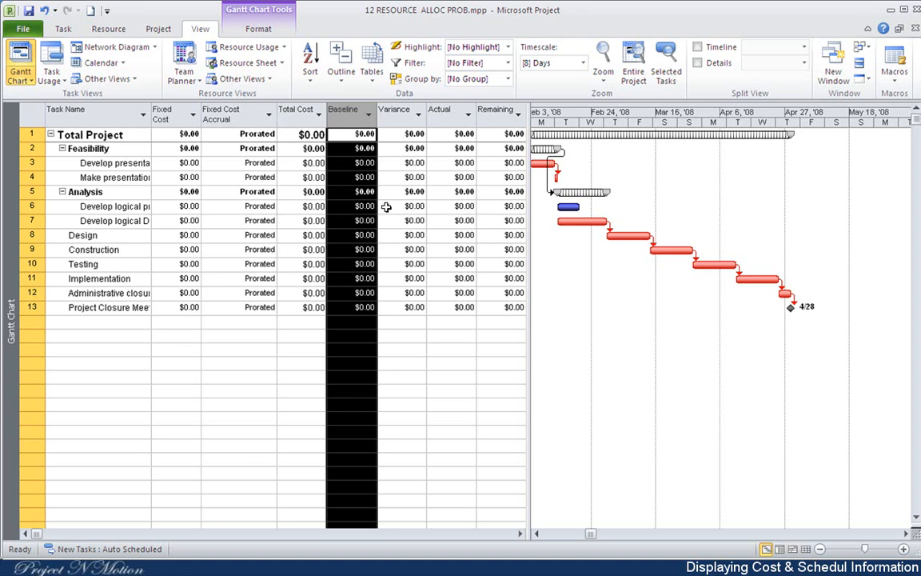
Insert a Cost Variance column before the Total Cost column
left_click(298, 118)
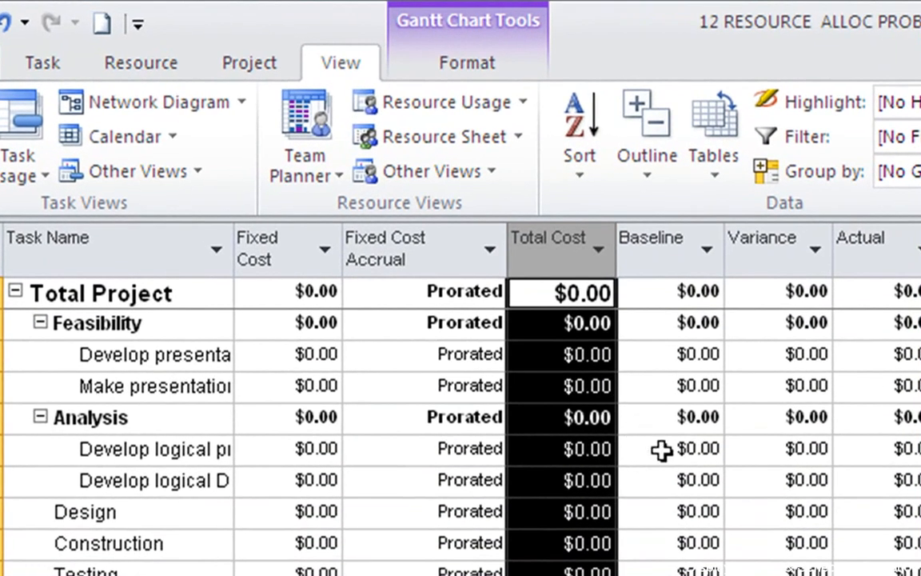
left_click(457, 72)
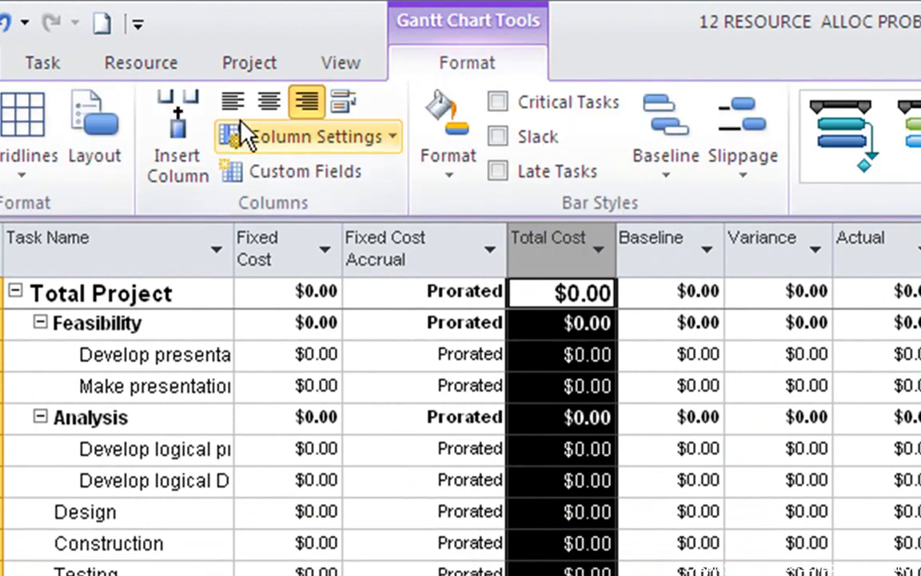
left_click(160, 152)
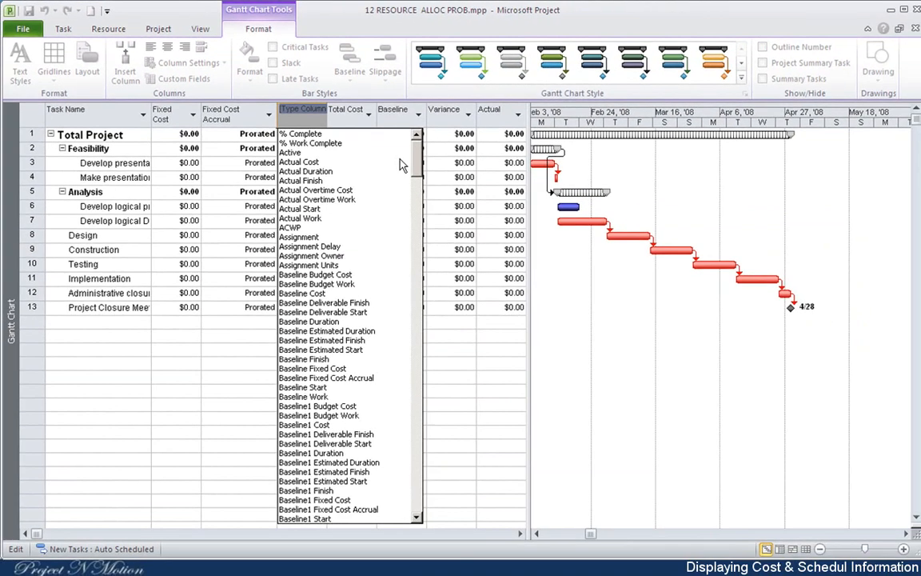
left_click_drag(416, 164, 444, 315)
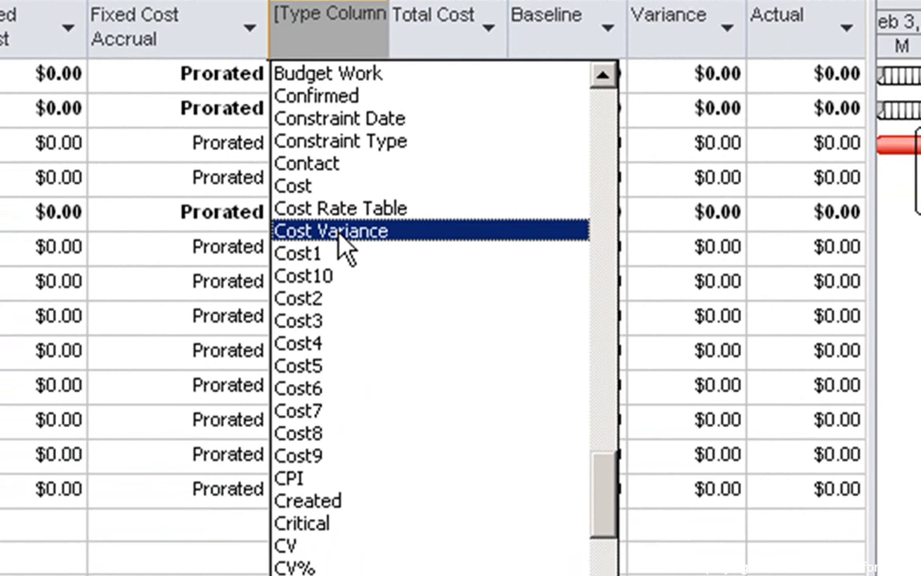
left_click(347, 239)
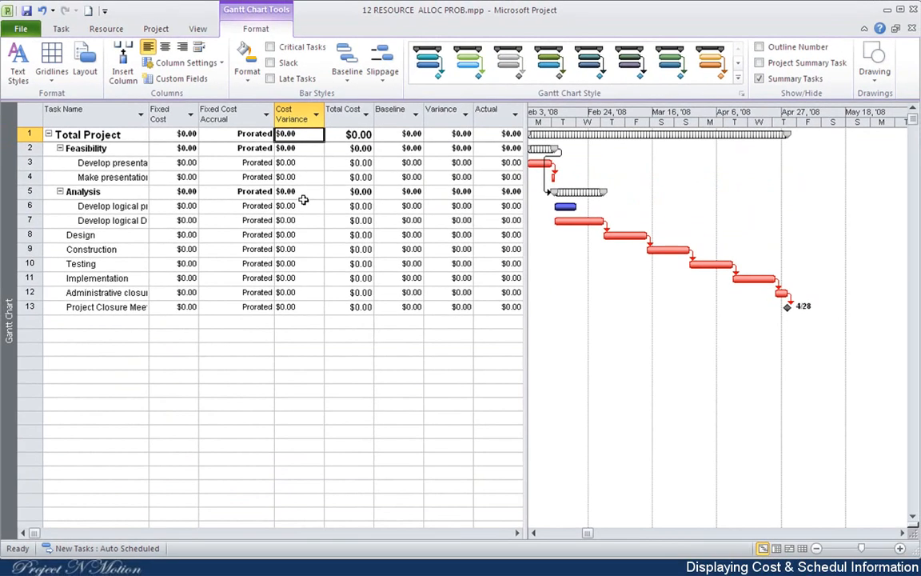
Save the current fields, including the Cost Variance column, as a new table named "New Cost Ta"
left_click(297, 118)
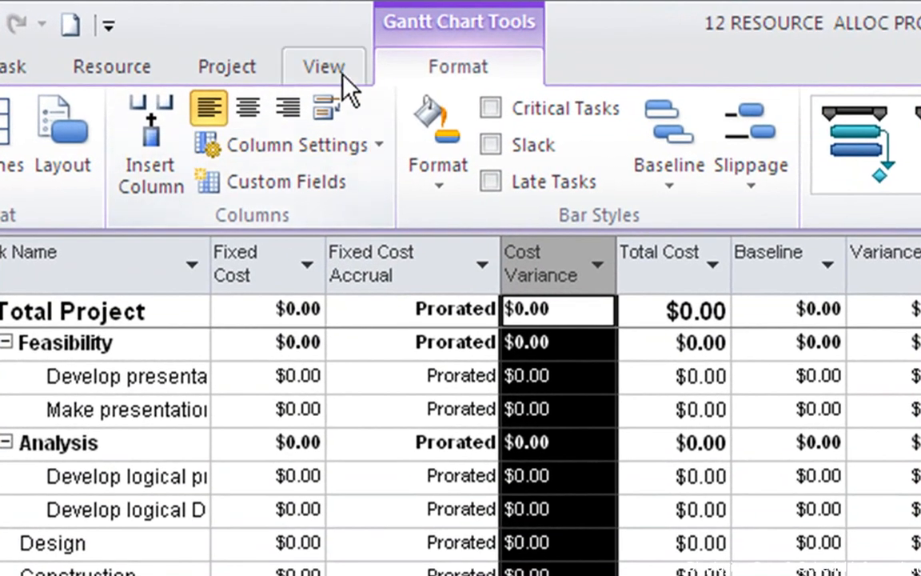
left_click(242, 43)
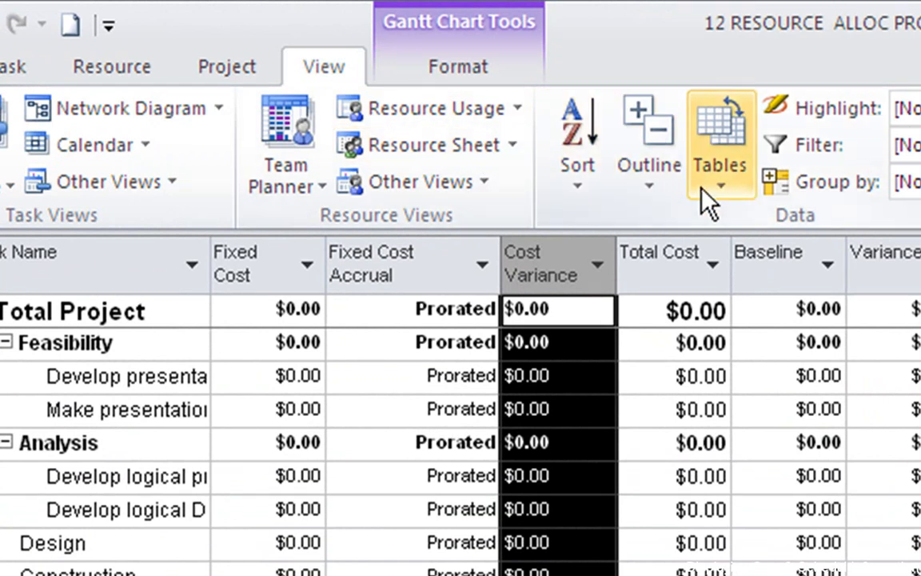
left_click(722, 170)
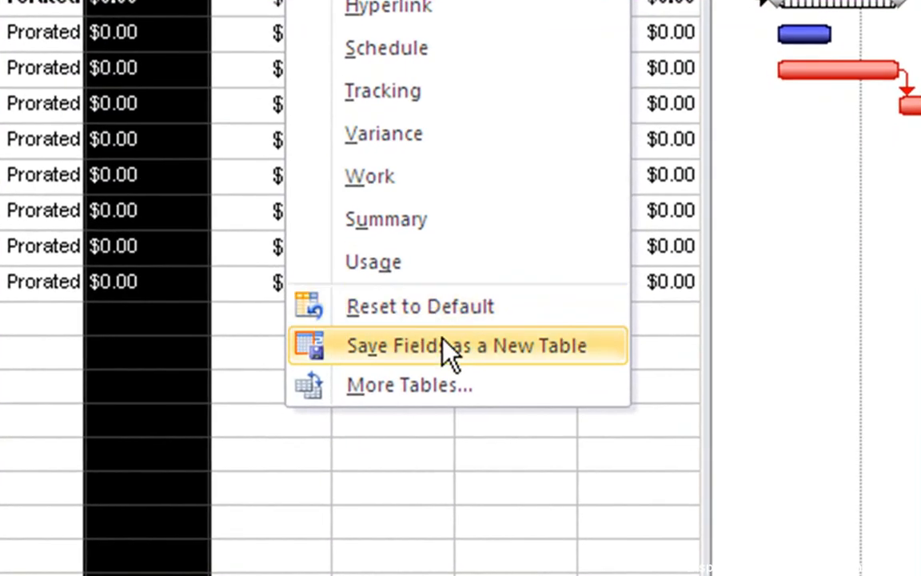
left_click(443, 347)
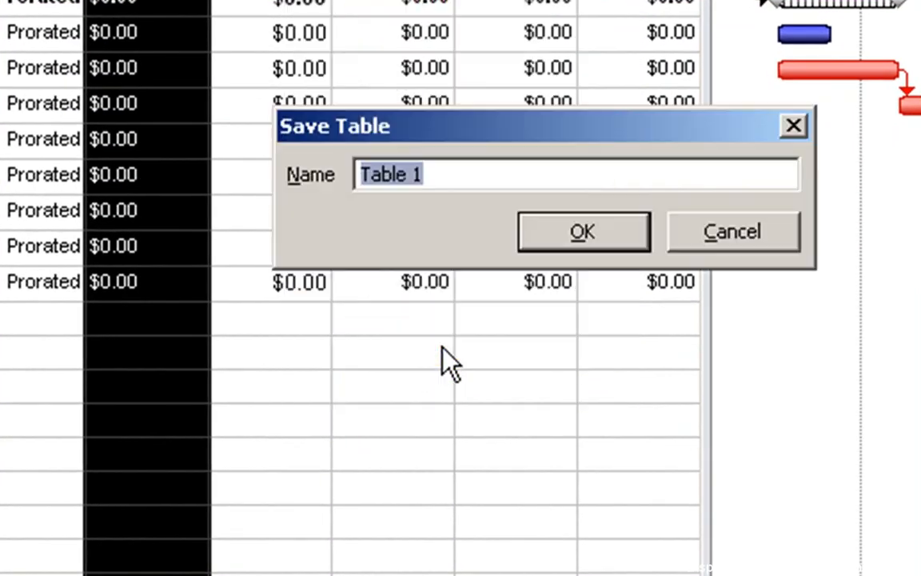
type("N")
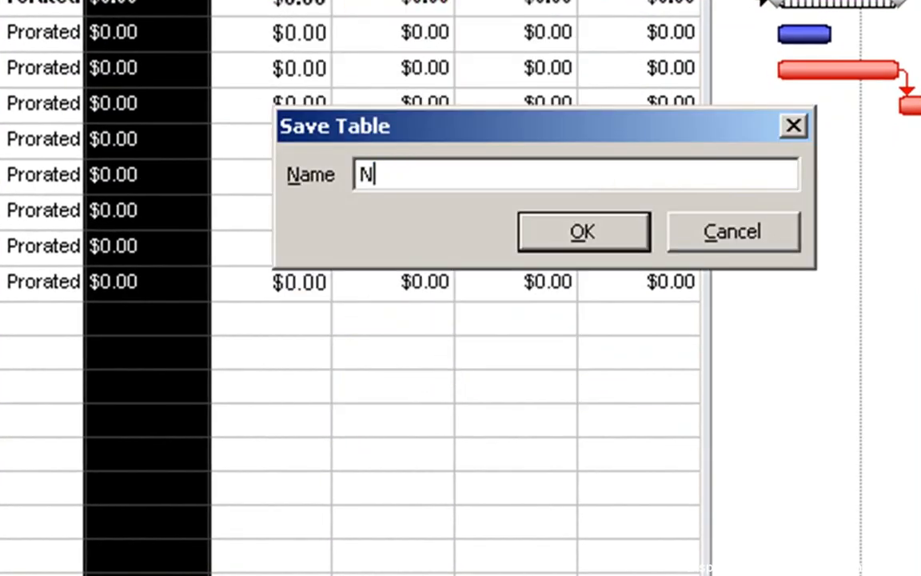
type("ew Cost Ta")
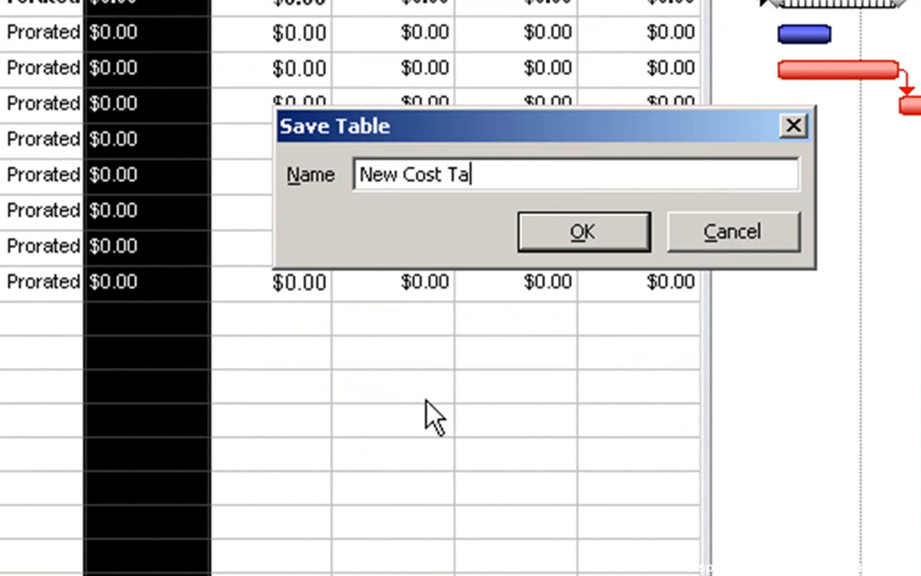
left_click(565, 236)
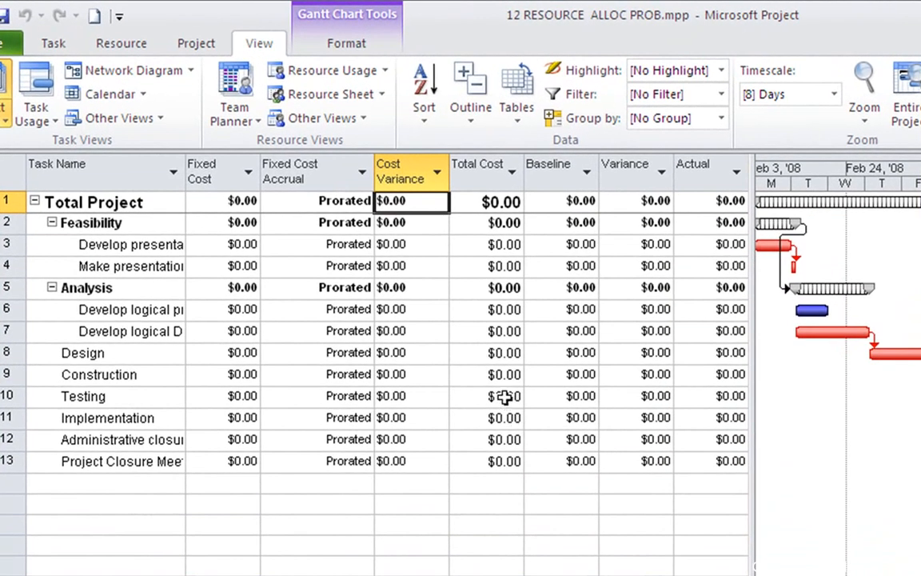
Look through the full list of available task tables and select the Schedule table in it
left_click(524, 117)
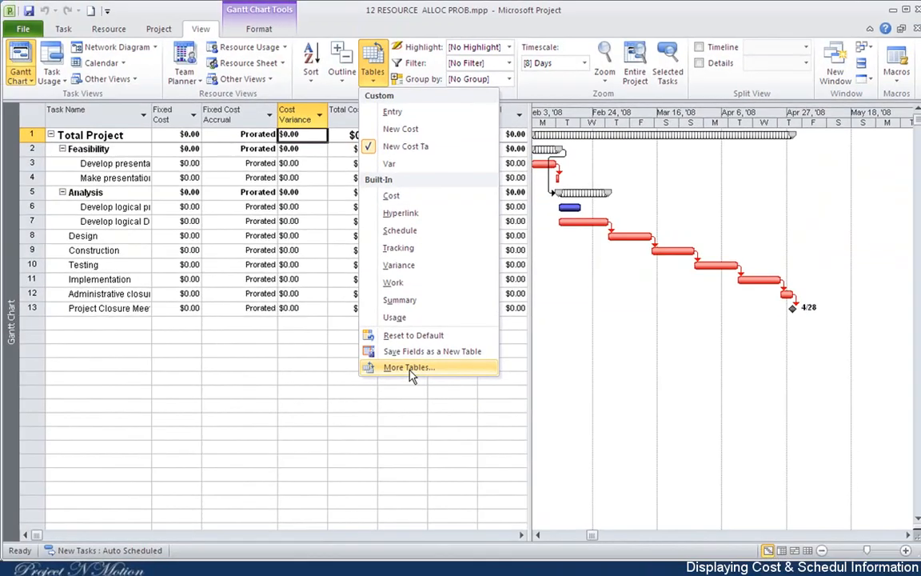
left_click(408, 362)
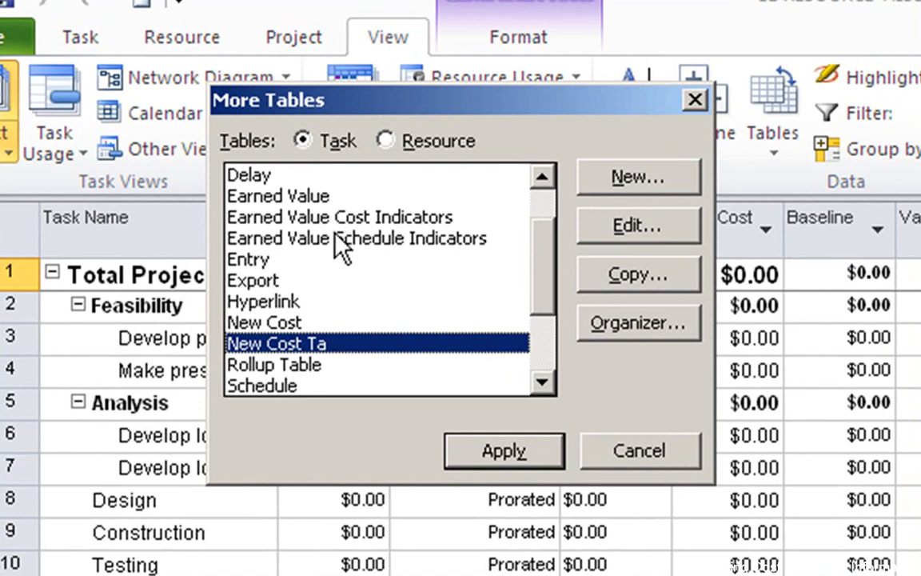
left_click(331, 145)
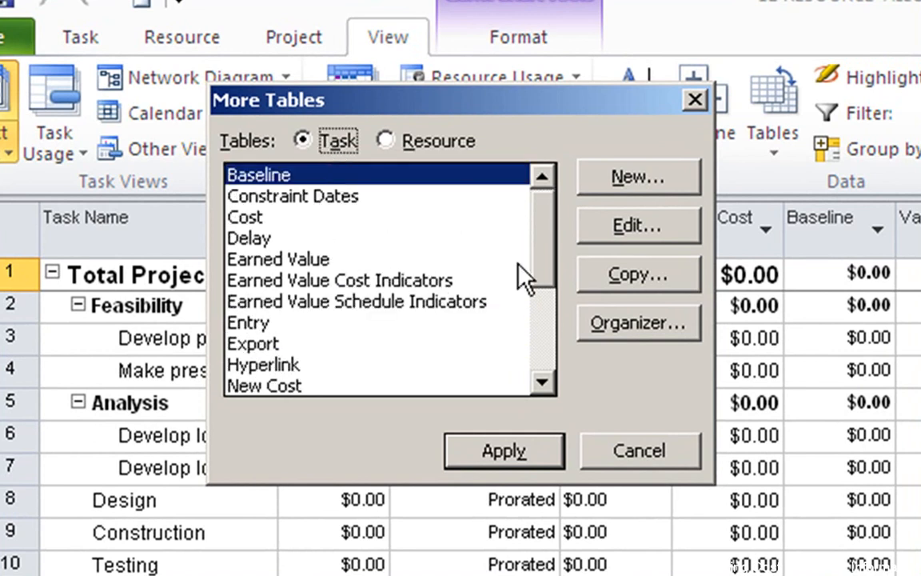
left_click_drag(547, 256, 554, 323)
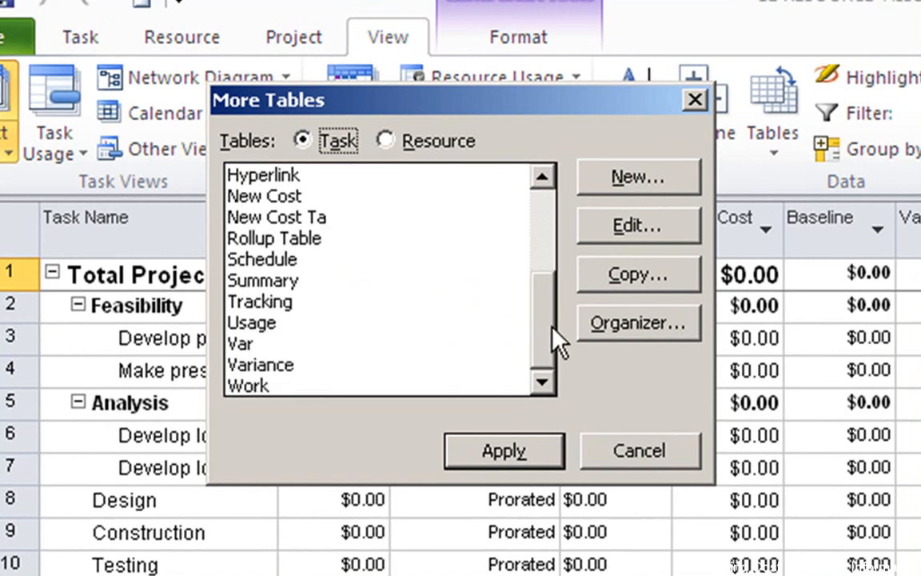
left_click(284, 261)
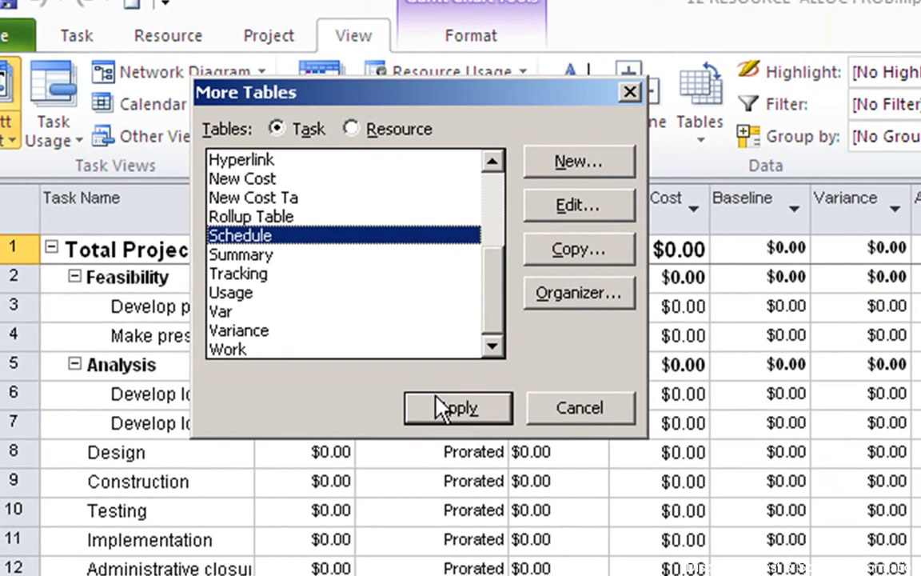
left_click(438, 408)
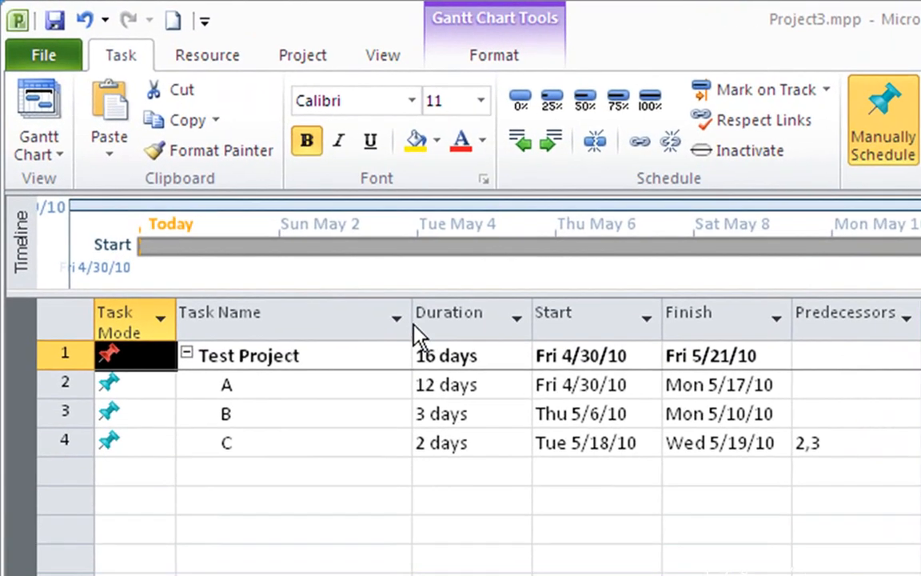
Display the built-in Schedule table for Test Project in Project3.mpp to view late dates and slack
left_click(379, 52)
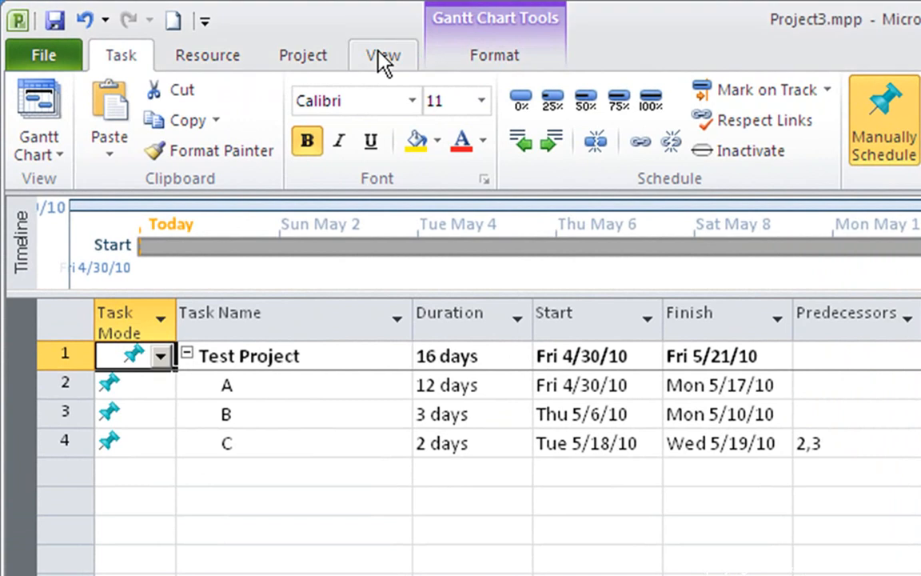
left_click(382, 56)
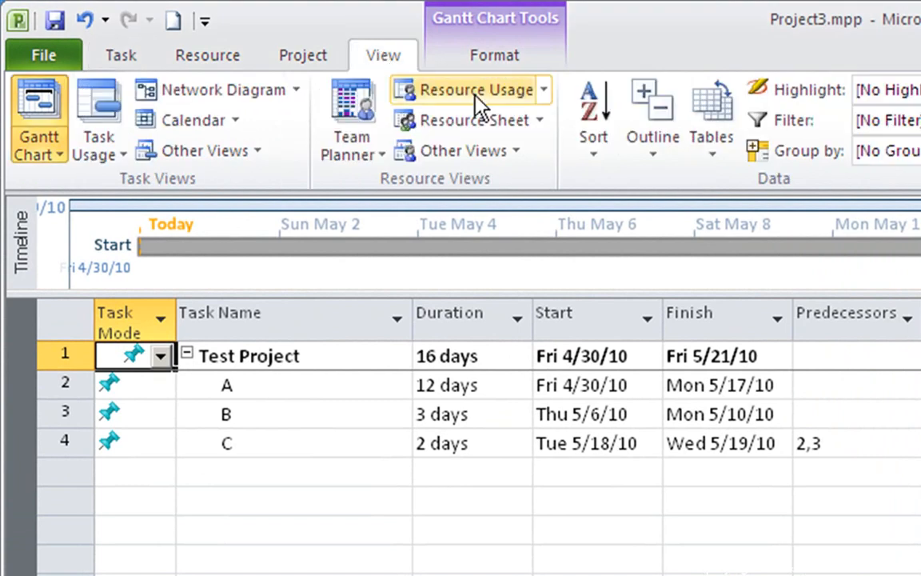
left_click(710, 144)
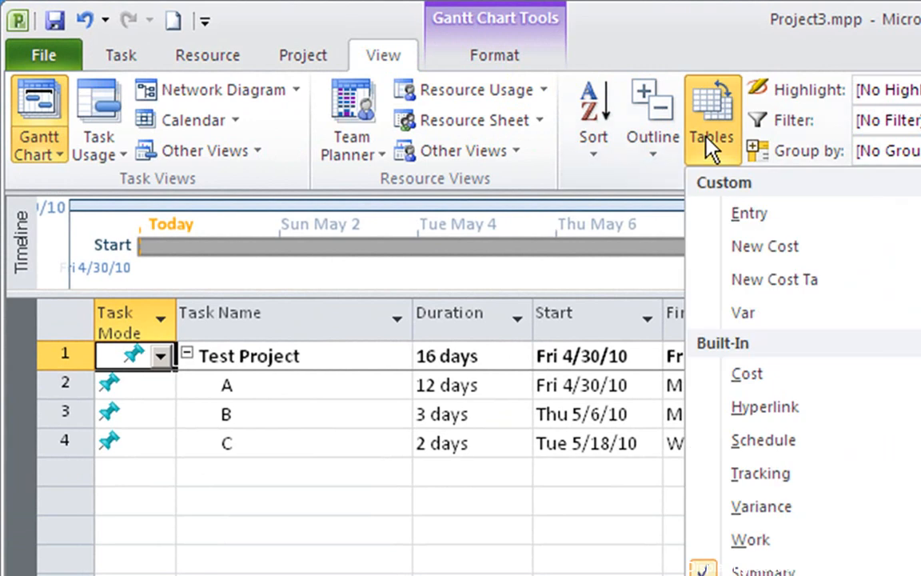
left_click(760, 438)
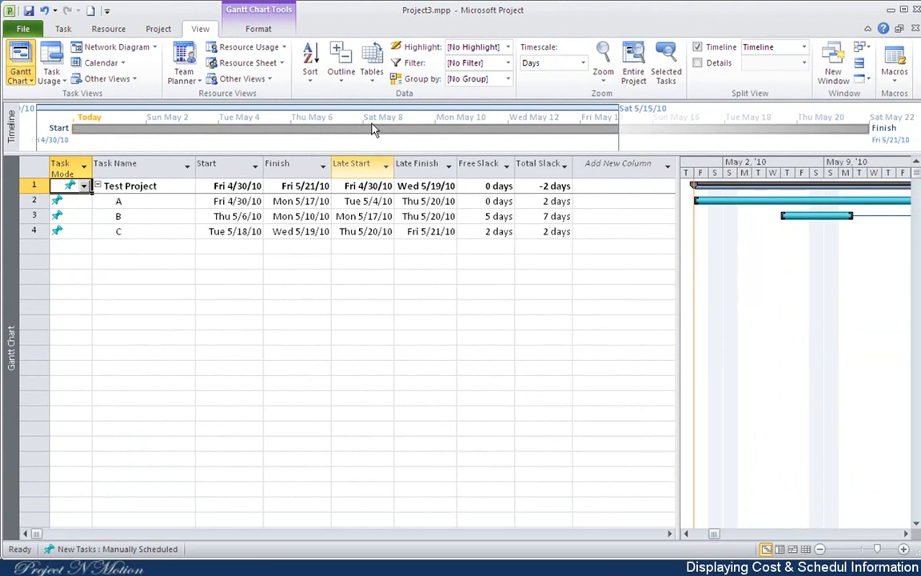
Show the Cost table for Test Project and return to the custom Entry table
left_click(372, 73)
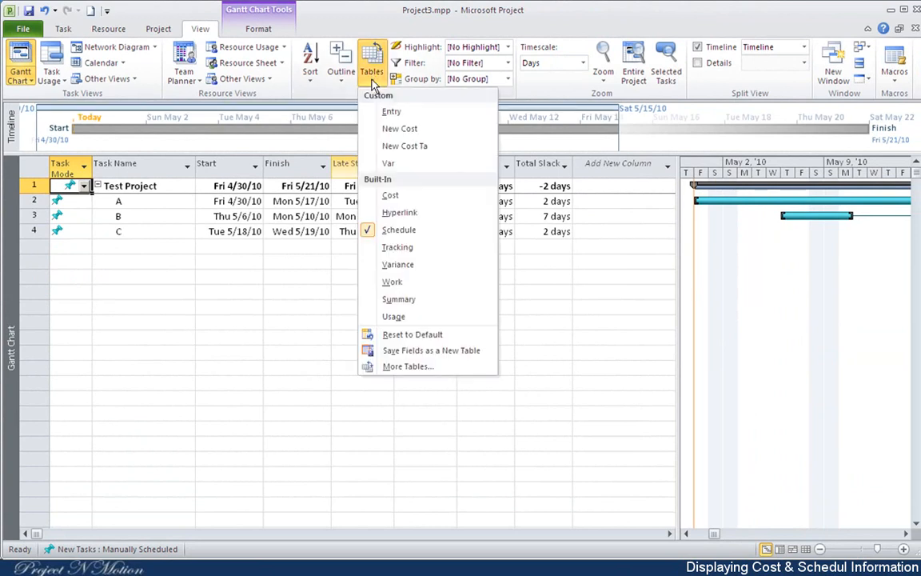
left_click(388, 197)
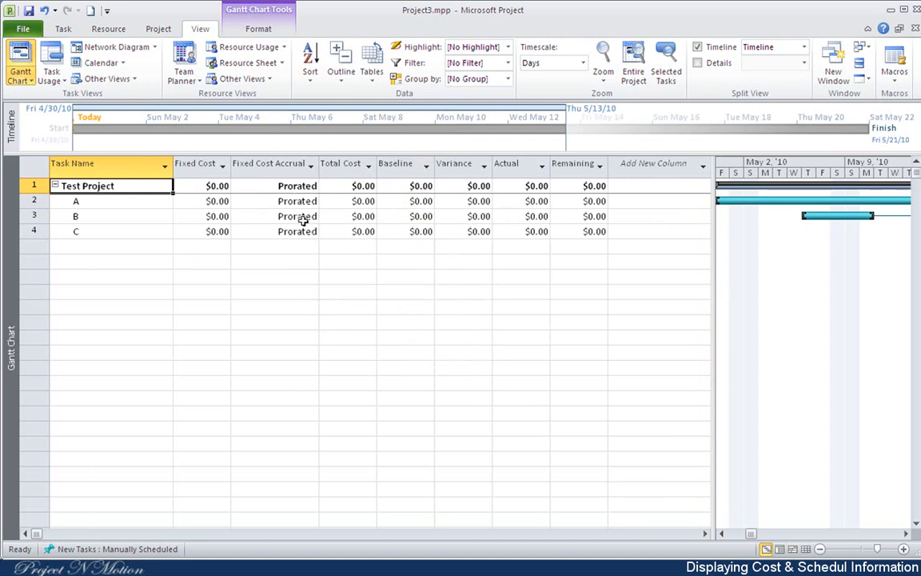
left_click(371, 80)
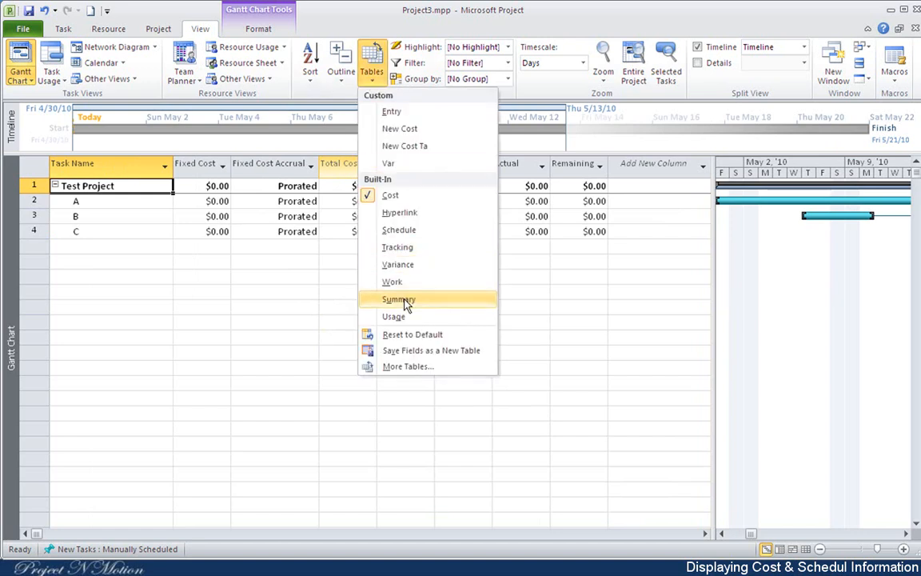
left_click(392, 112)
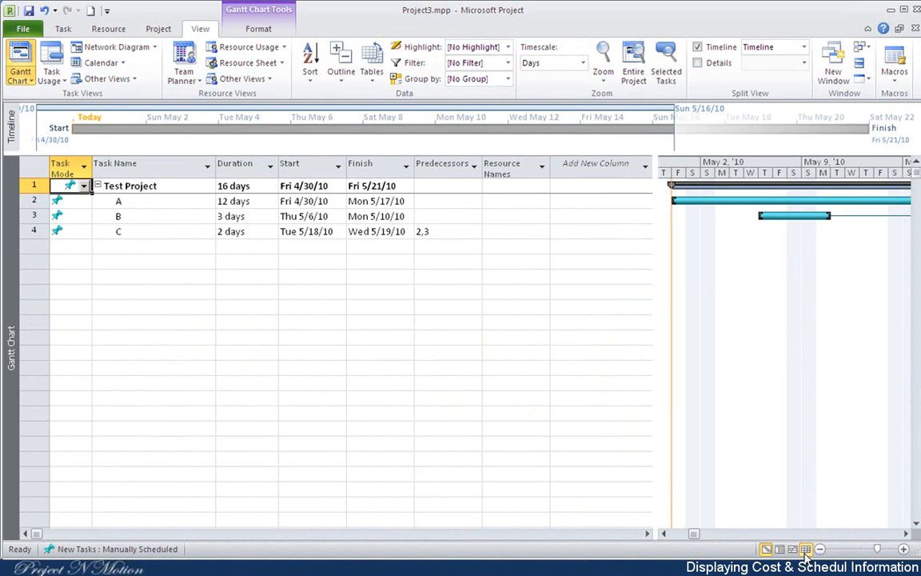
Show the Resource Sheet and add a resource named Designer
left_click(805, 553)
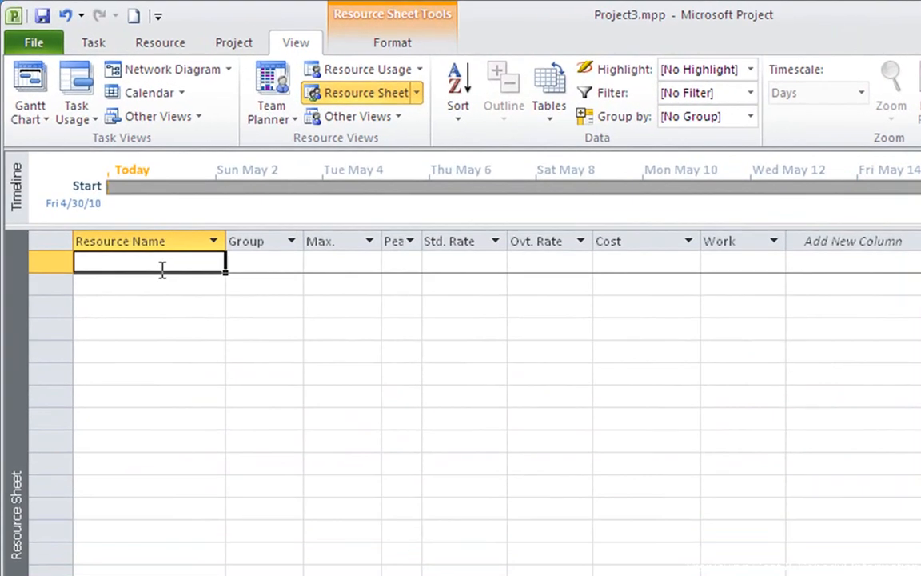
type("Designer")
key("Return")
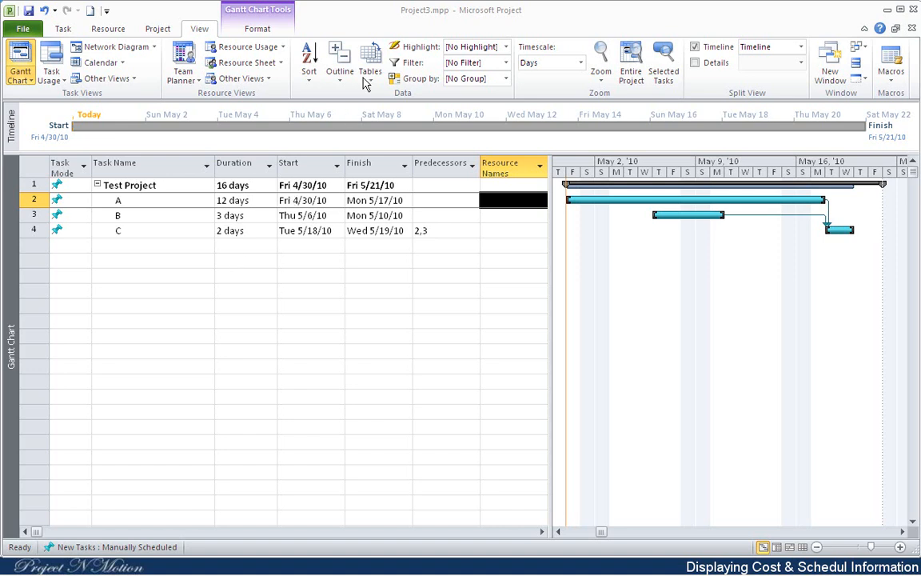
View the built-in Cost table for the tasks in the Gantt chart and return to the Summary table
left_click(368, 74)
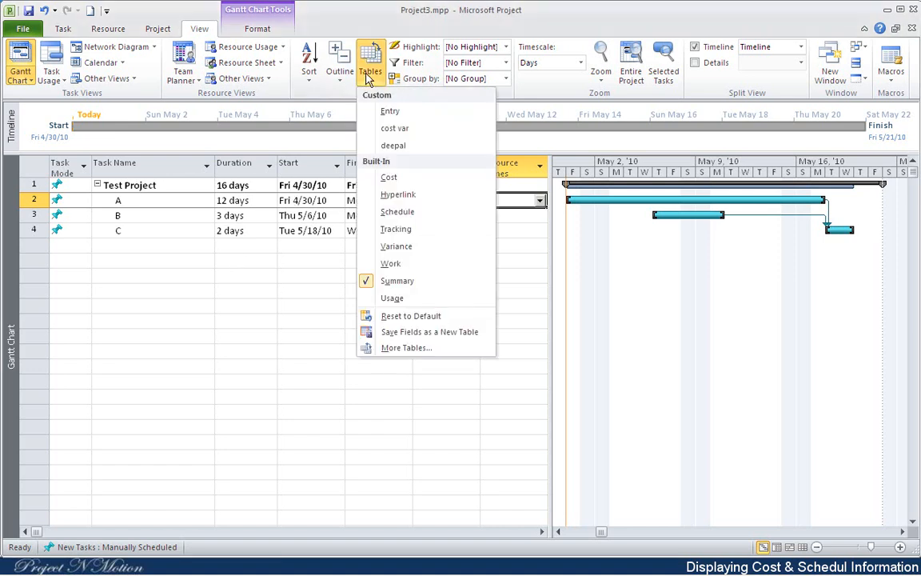
left_click(387, 177)
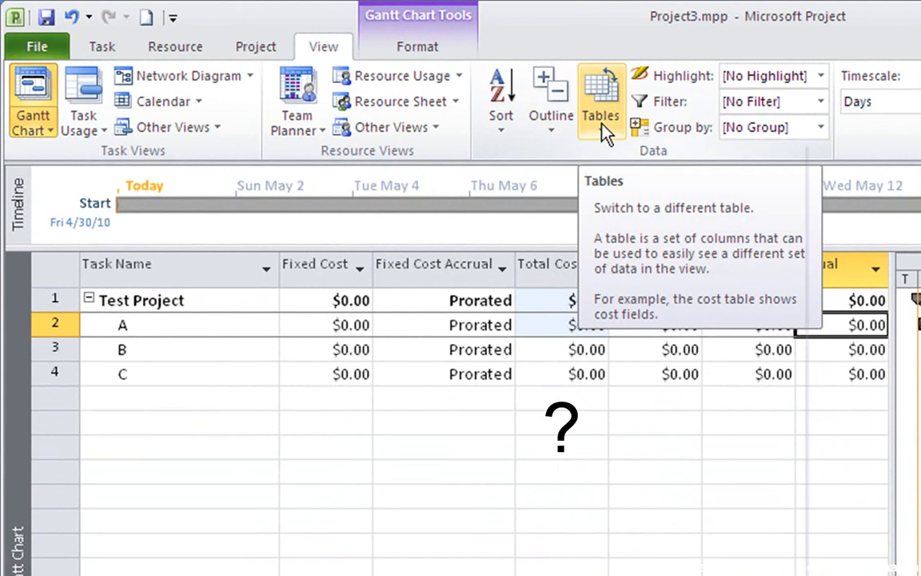
left_click(604, 132)
left_click(637, 455)
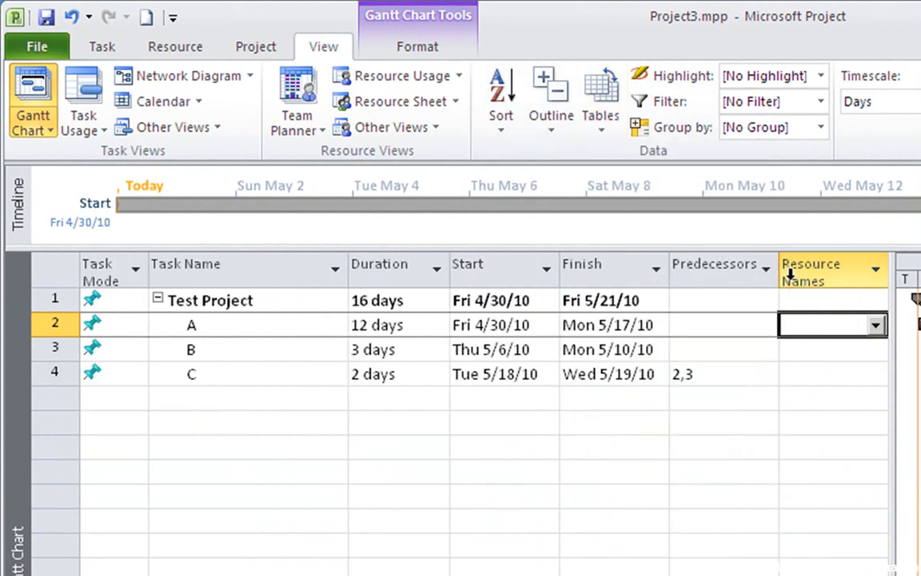
Assign the resource Designer to task A and Tester to tasks B and C
key("ctrl+t")
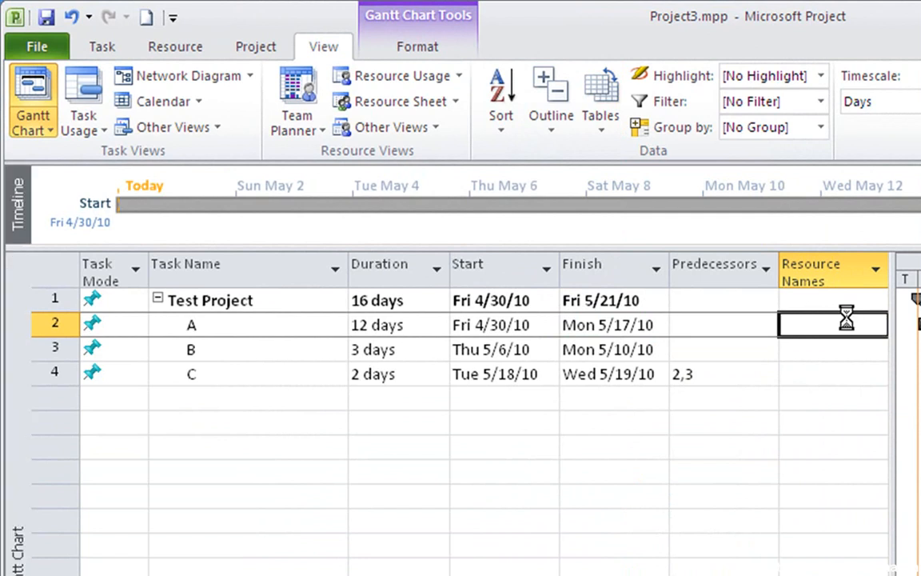
key("ctrl+t")
key("ctrl+z")
key("ctrl+z")
key("ctrl+z")
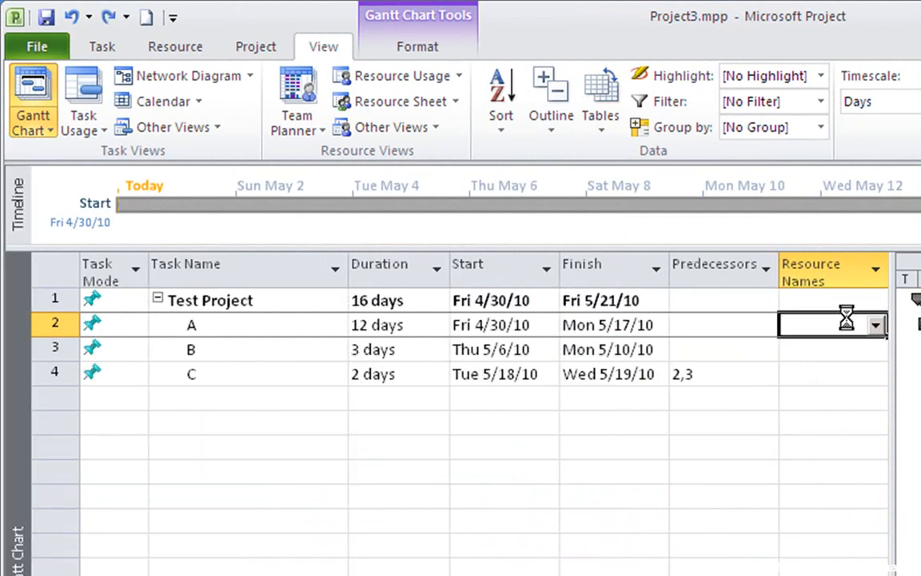
key("ctrl+y")
key("ctrl+y")
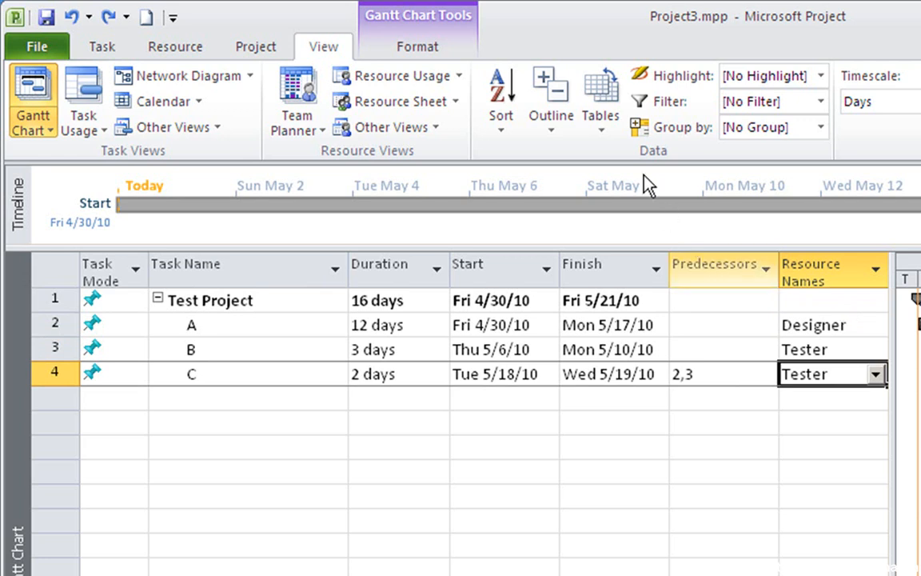
Show the Cost table for the tasks with assigned resources and switch to the Schedule table
left_click(603, 128)
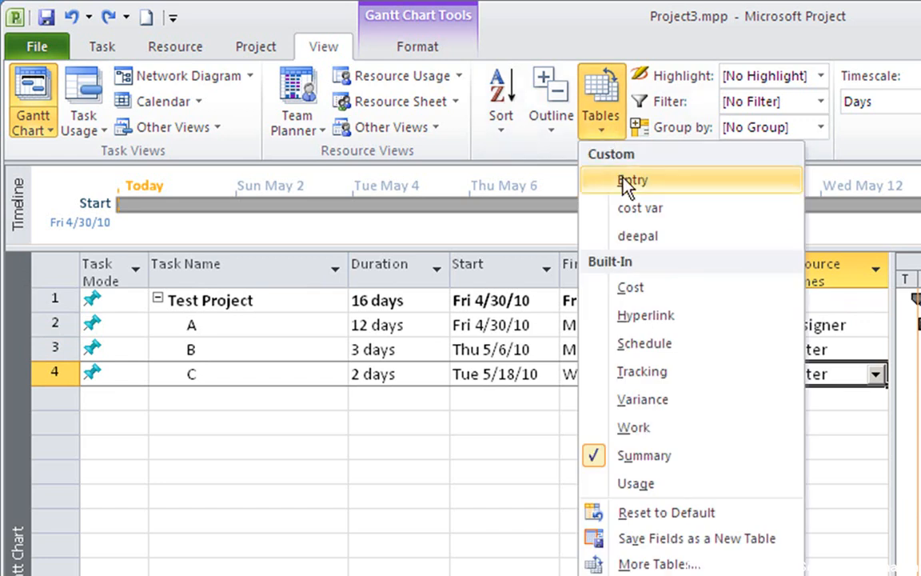
left_click(654, 290)
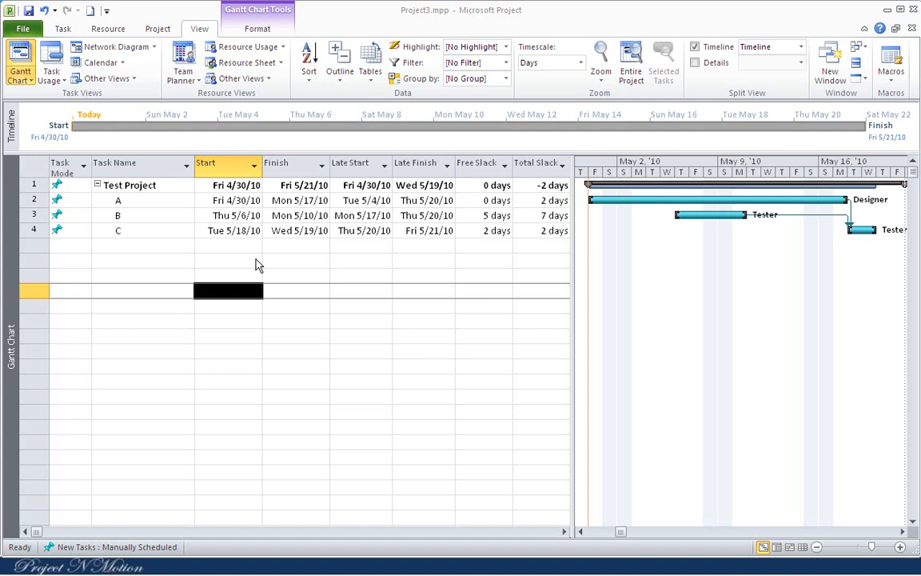
left_click(258, 265)
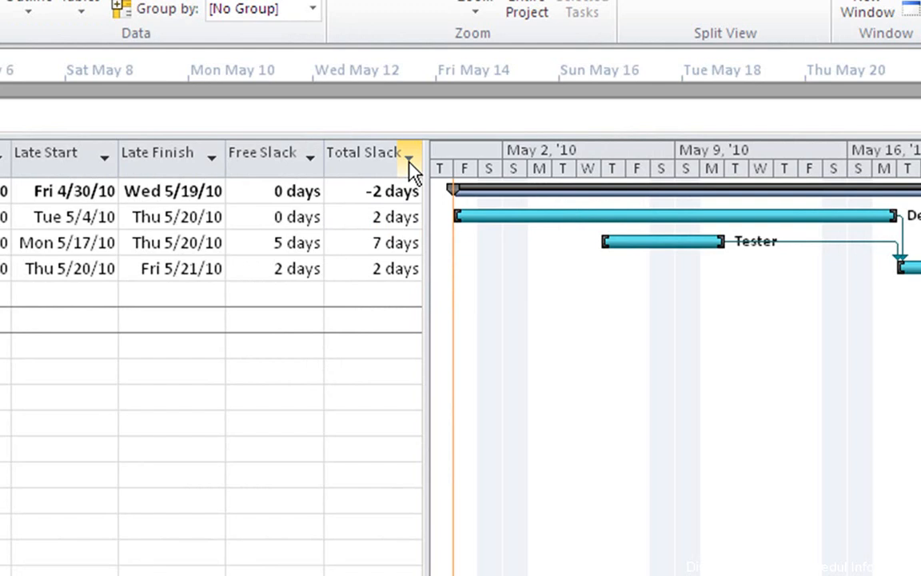
Filter the Total Slack column to show only -2 days, excluding 2 days and 7 days
left_click(409, 157)
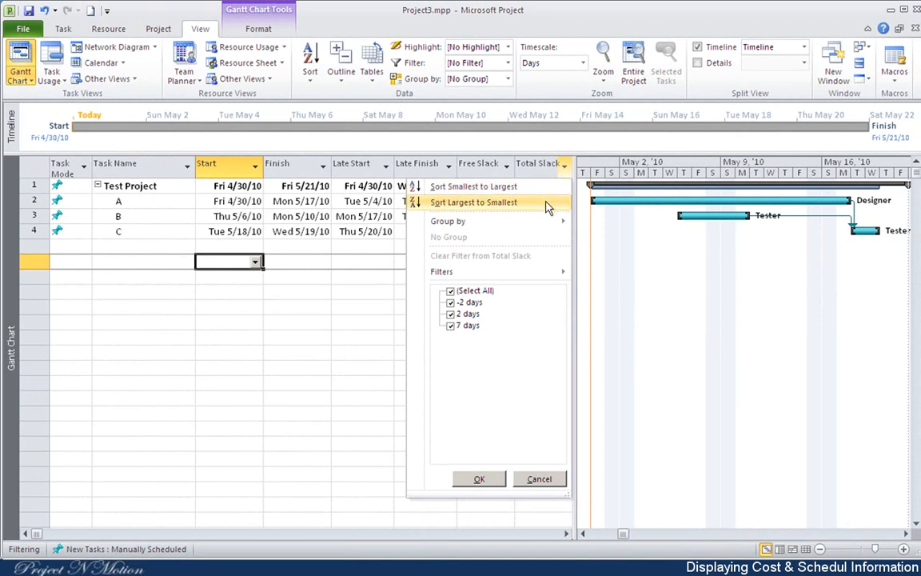
mouse_move(560, 222)
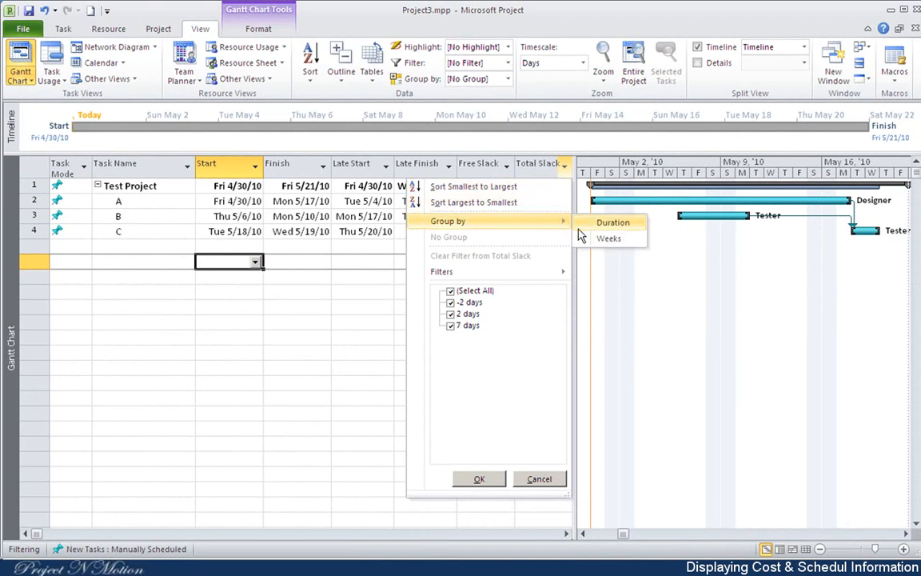
mouse_move(565, 276)
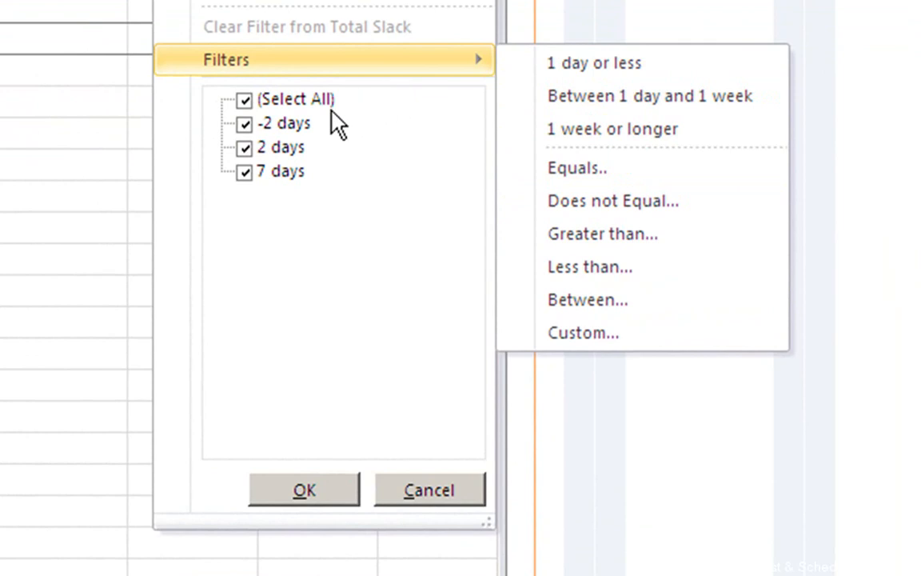
left_click(244, 147)
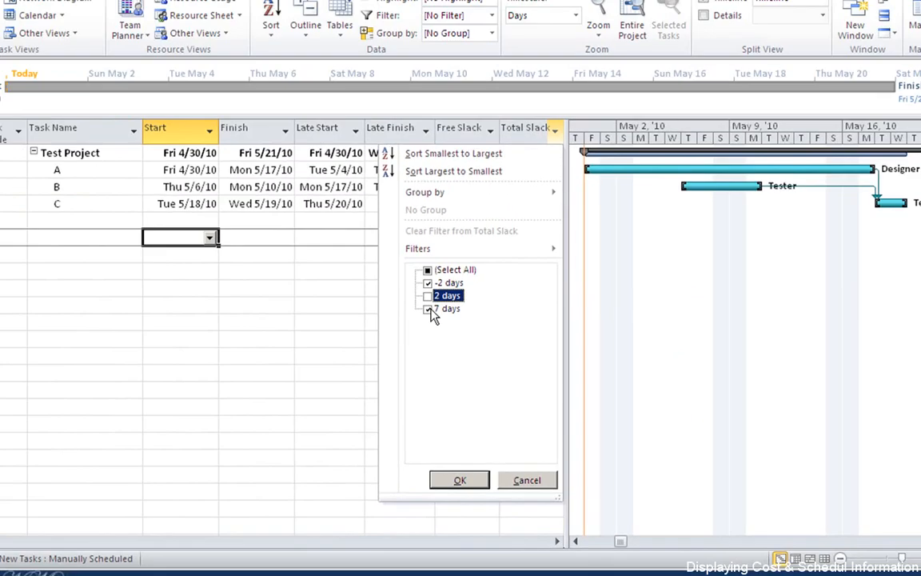
left_click(244, 171)
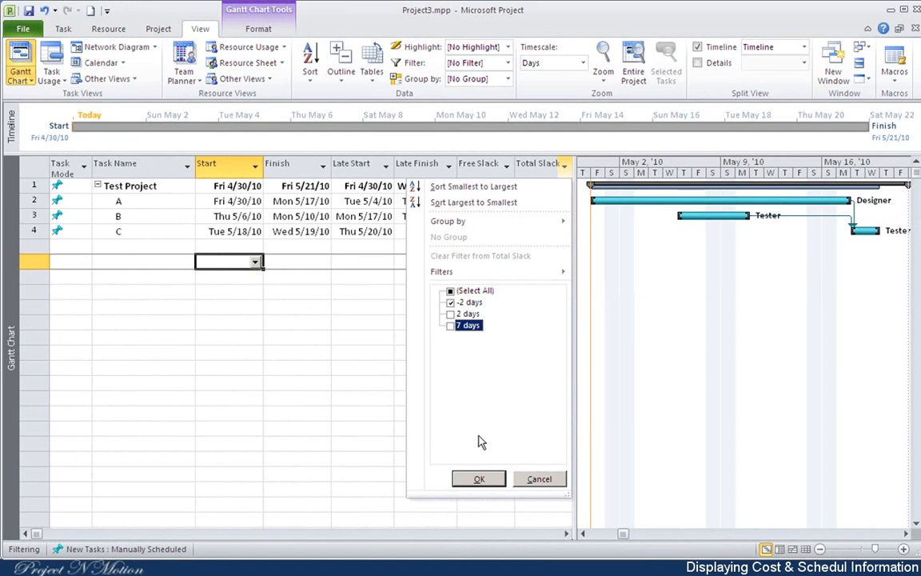
left_click(477, 482)
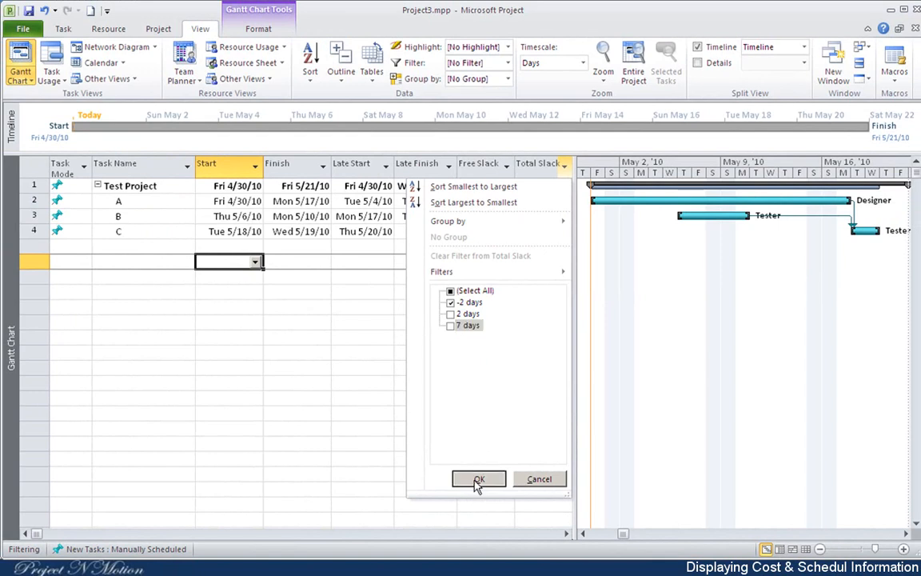
left_click(478, 482)
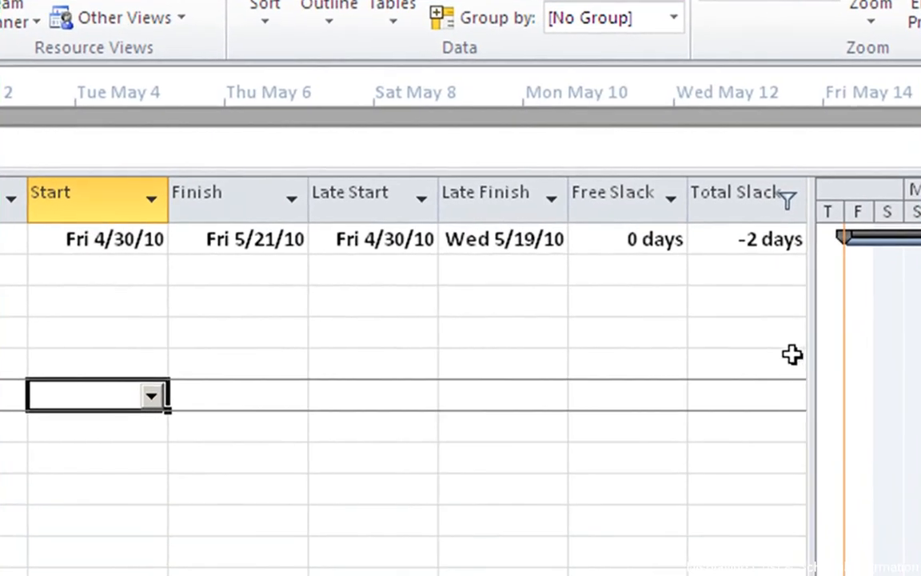
Clear the filter from the Total Slack column
left_click(766, 272)
left_click(767, 301)
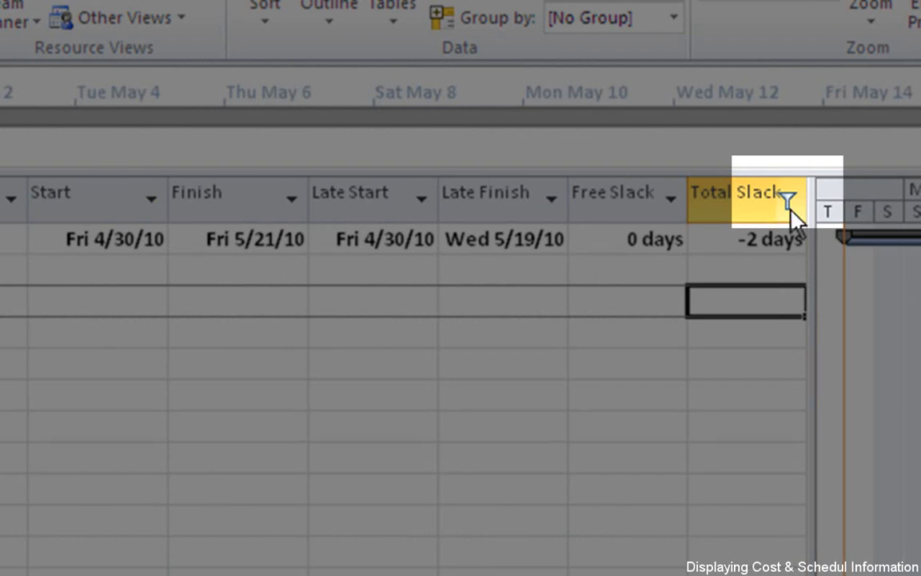
mouse_move(803, 183)
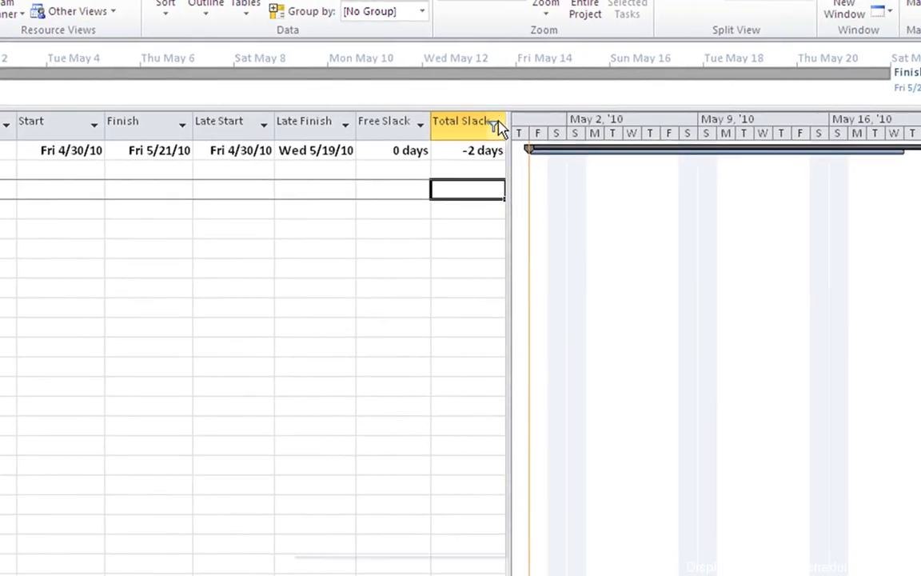
left_click(496, 124)
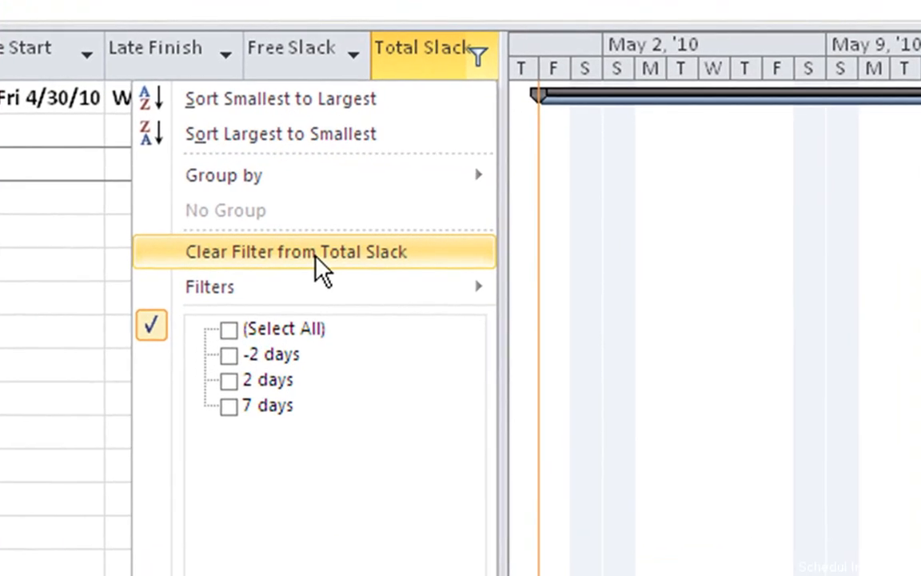
left_click(398, 245)
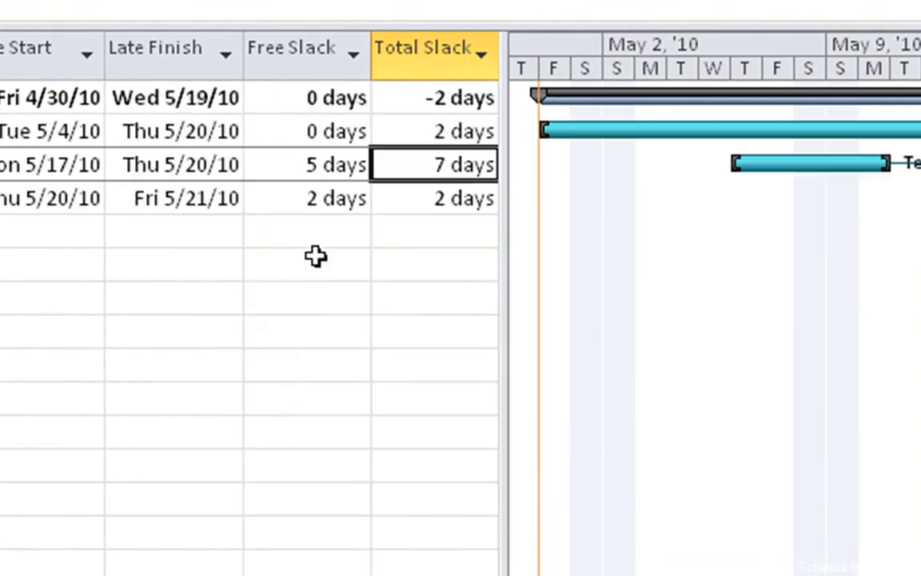
Examine the Free Slack values of tasks C, B and A in the Schedule table
left_click(320, 203)
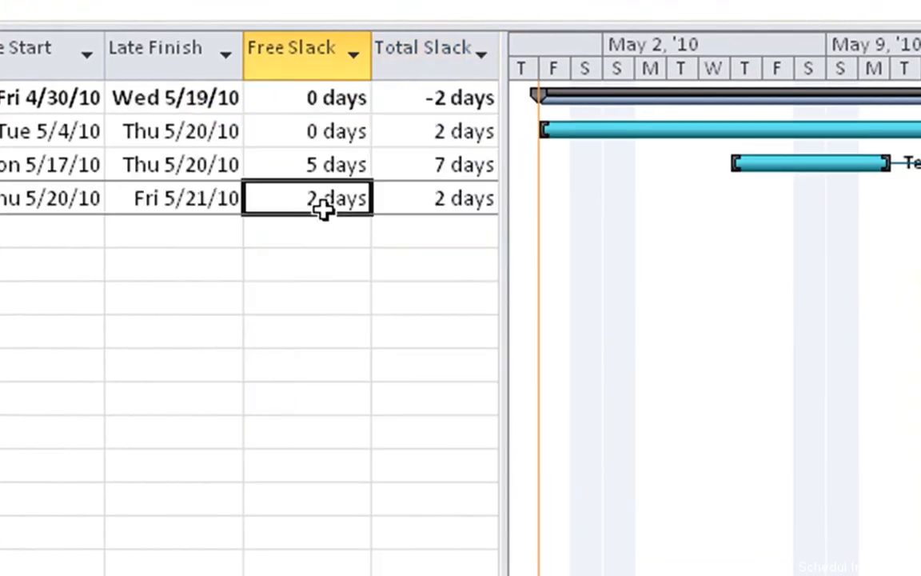
left_click(320, 167)
left_click(320, 136)
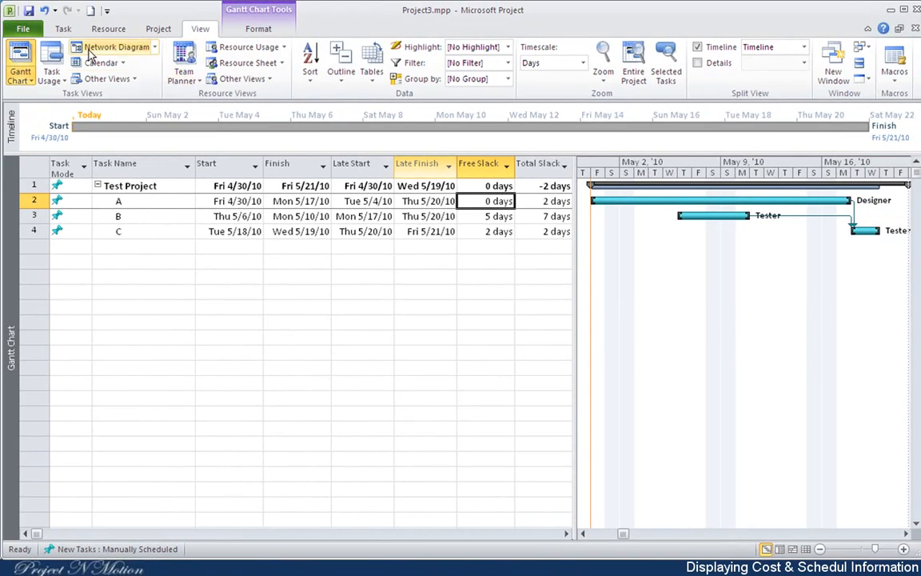
Show the keyboard access hints for the ribbon commands and dismiss them
left_click(64, 30)
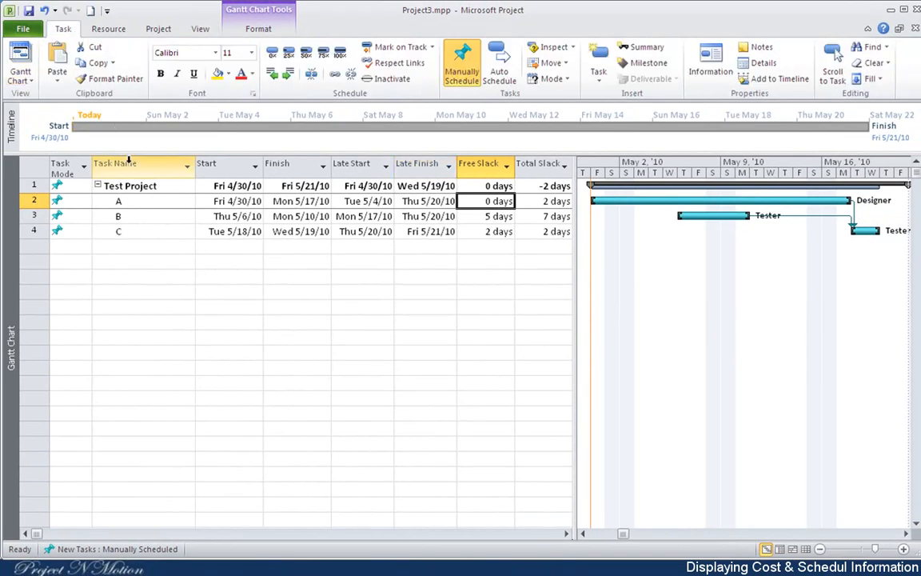
key("alt")
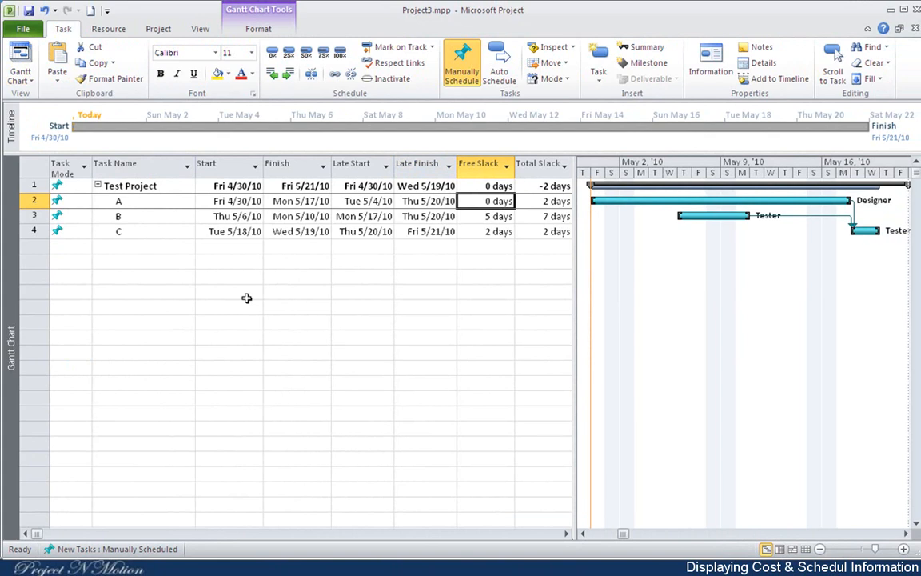
key("alt")
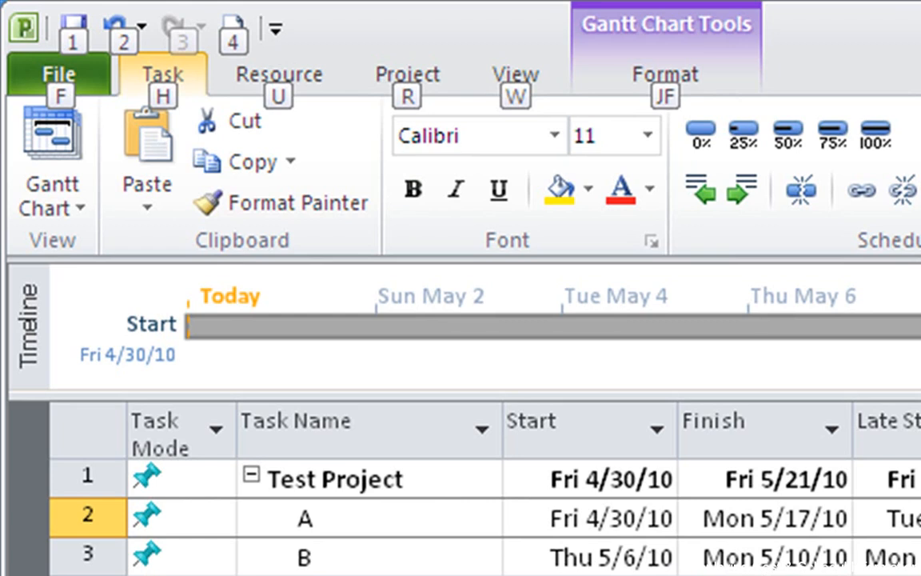
key("Escape")
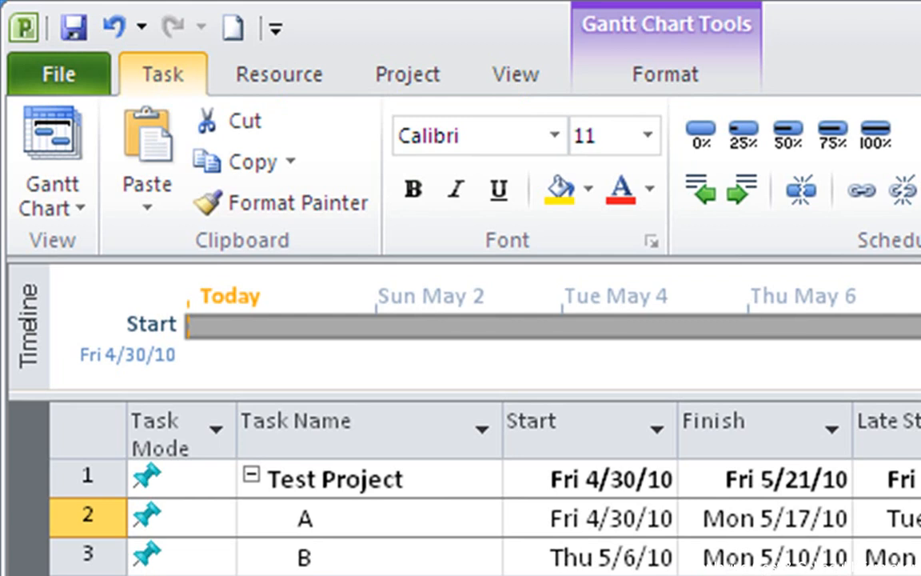
Display the built-in Cost table for Test Project in place of the Schedule table
key("alt")
key("w")
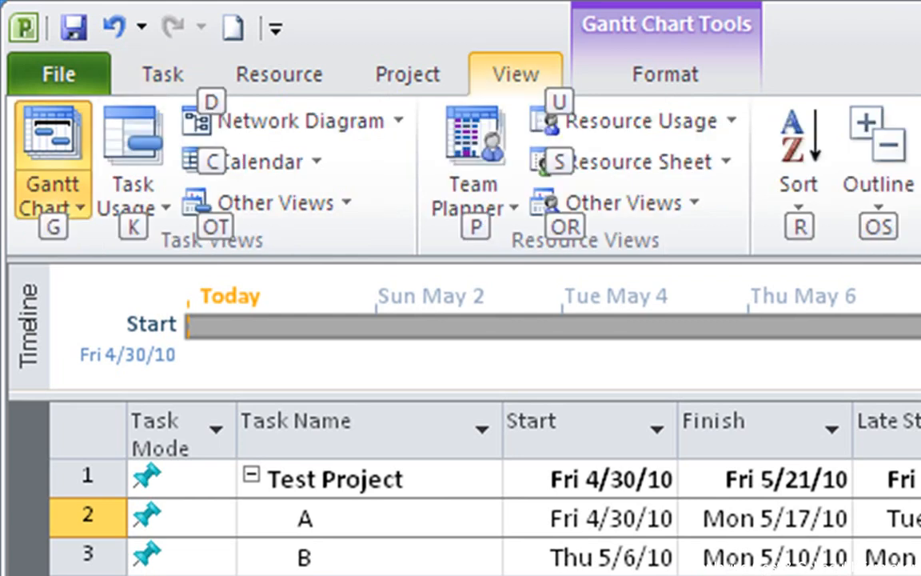
key("Escape")
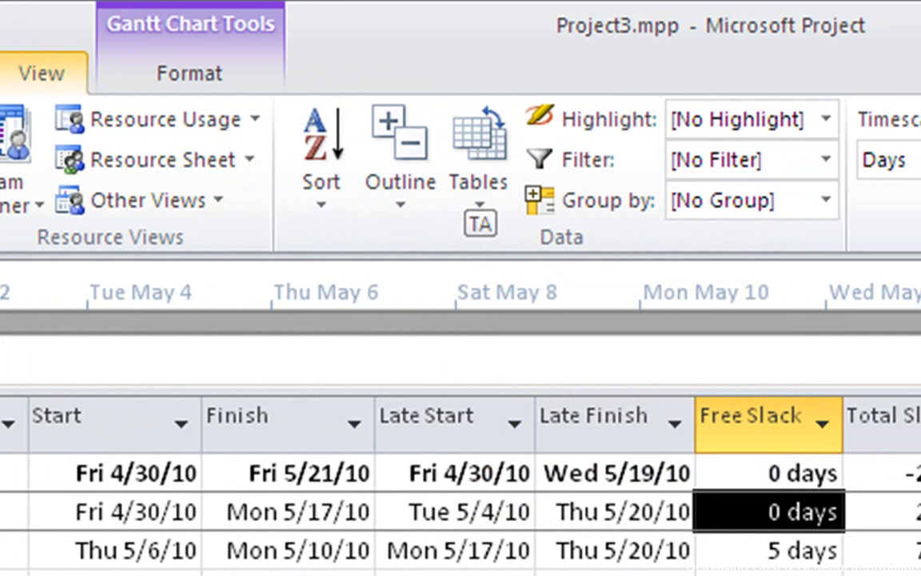
key("t")
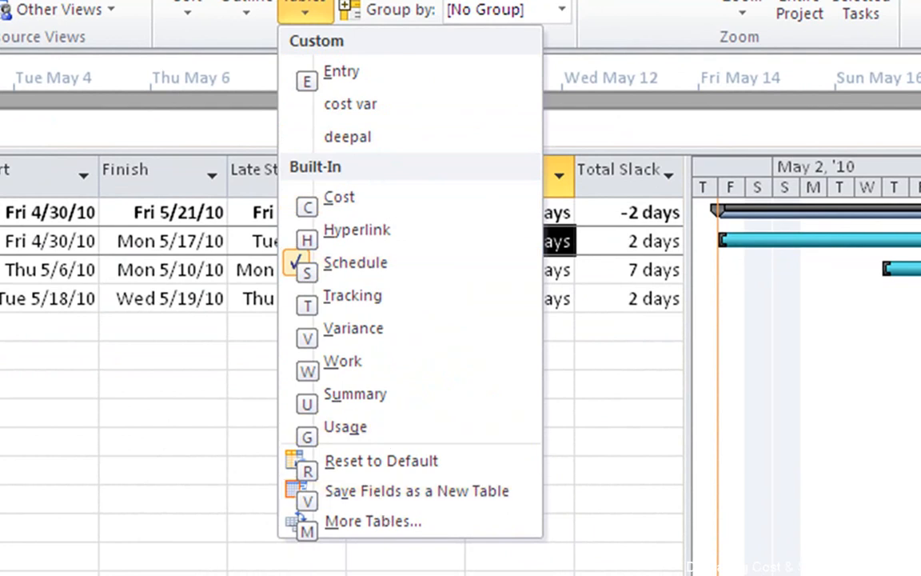
key("c")
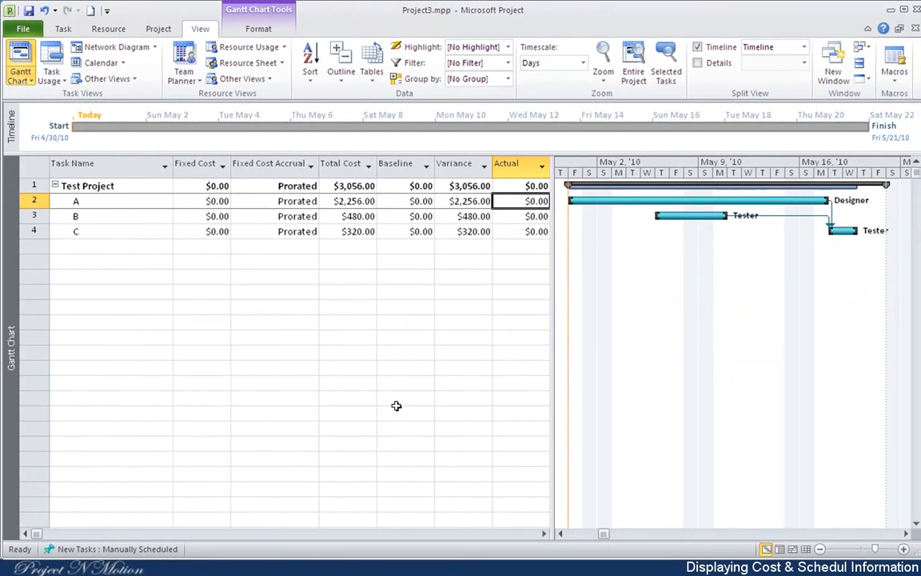